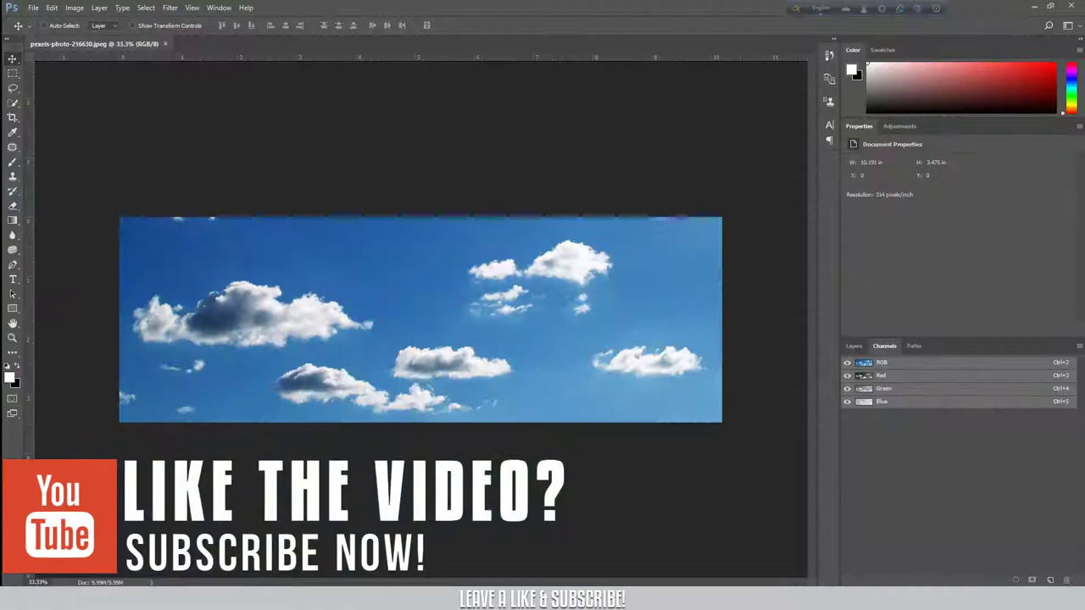
Step: Switch the panel group from Channels to Layers to see the lone Background layer
left_click(854, 348)
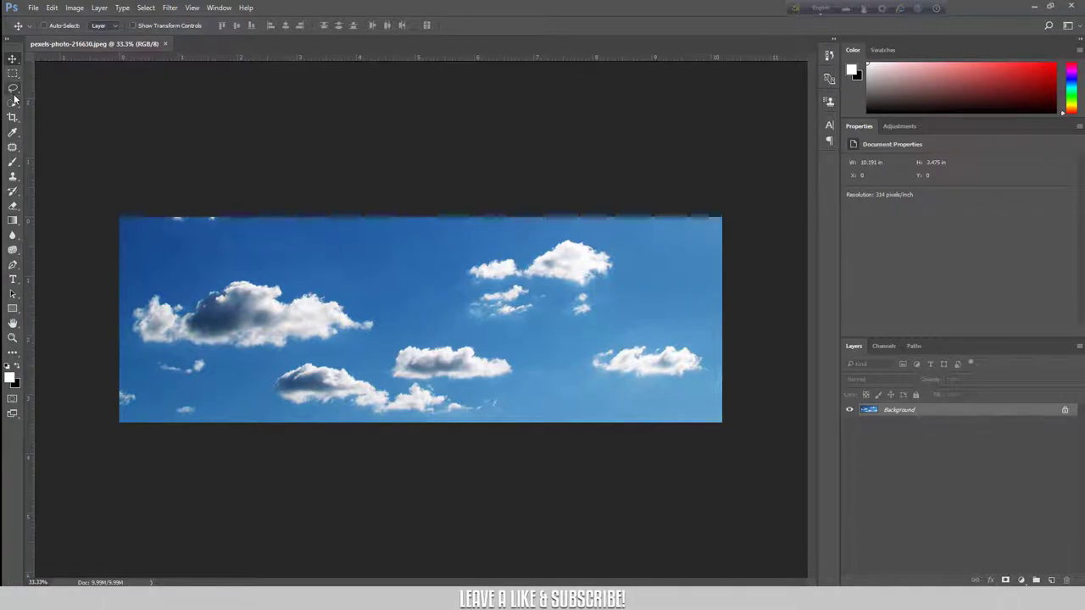
Step: Choose the plain Lasso Tool and loosely outline the big cloud on the left
left_click(14, 95)
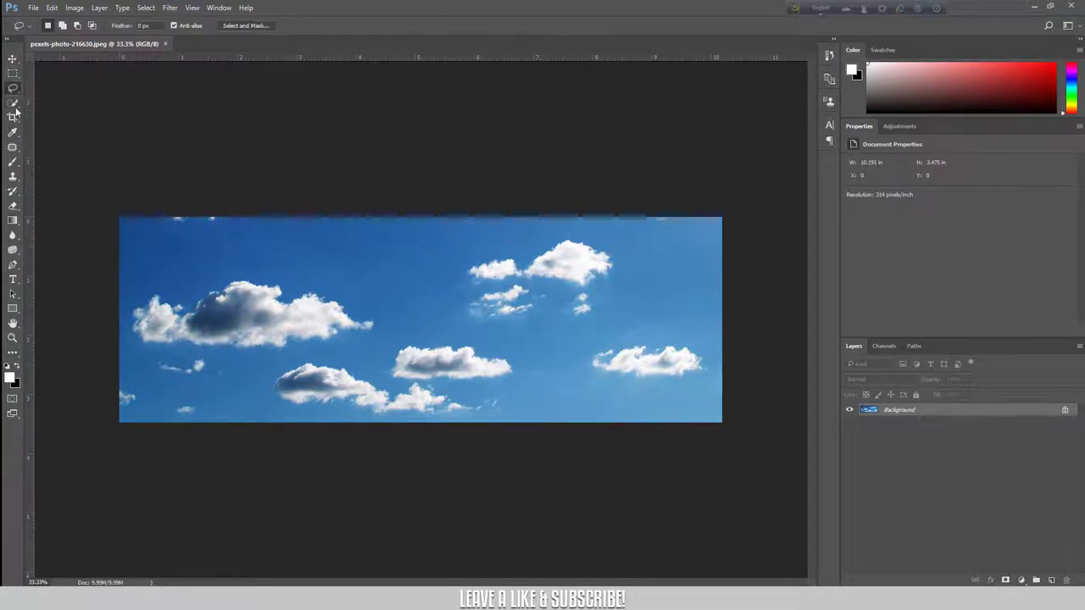
right_click(13, 89)
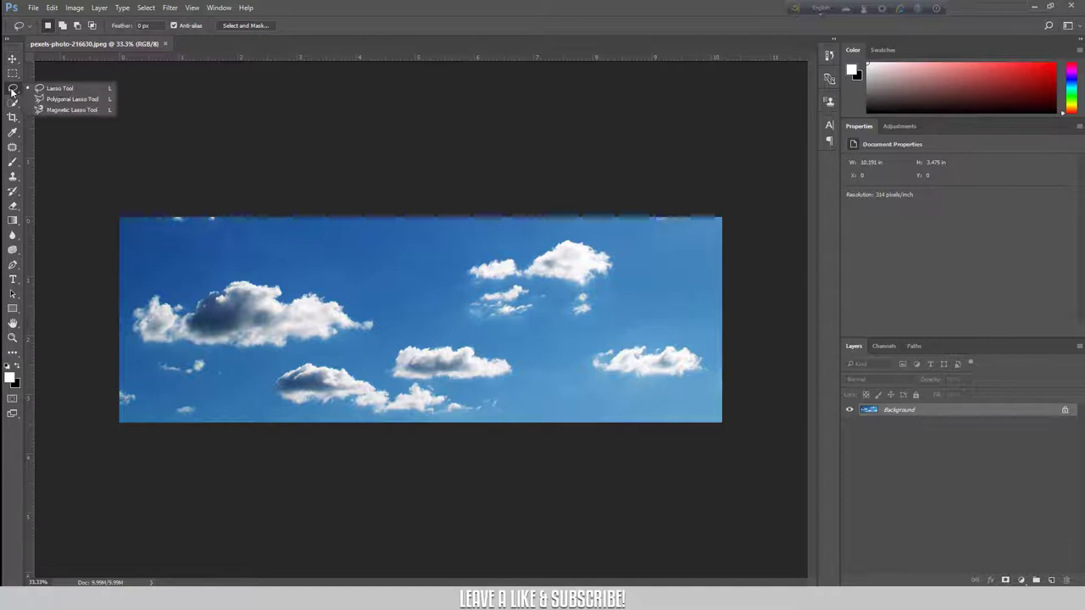
left_click(53, 88)
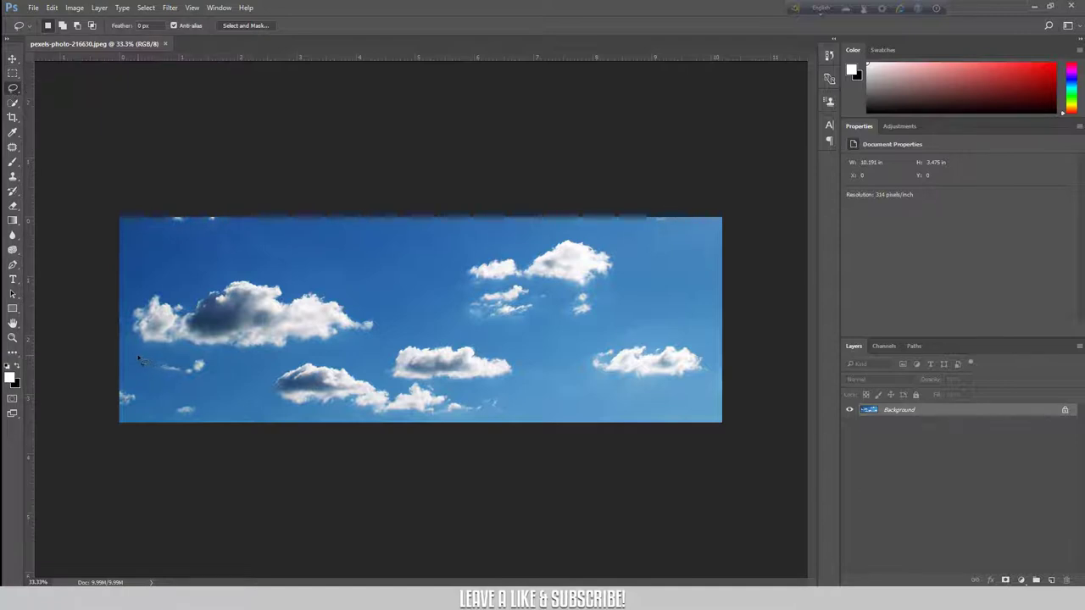
mouse_move(138, 356)
left_mouse_down()
mouse_move(361, 347)
mouse_move(382, 311)
mouse_move(314, 281)
mouse_move(218, 267)
mouse_move(142, 274)
mouse_move(127, 326)
mouse_move(138, 357)
left_mouse_up()
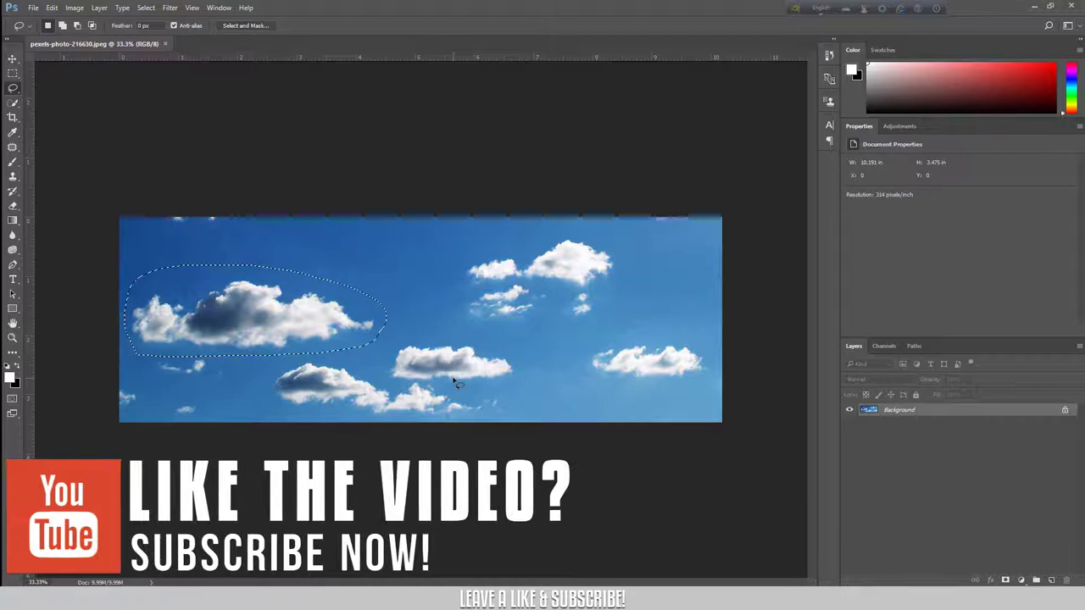
Step: Duplicate the cloud to a new layer, hide Background, and move the cloud to canvas centre
key("ctrl+j")
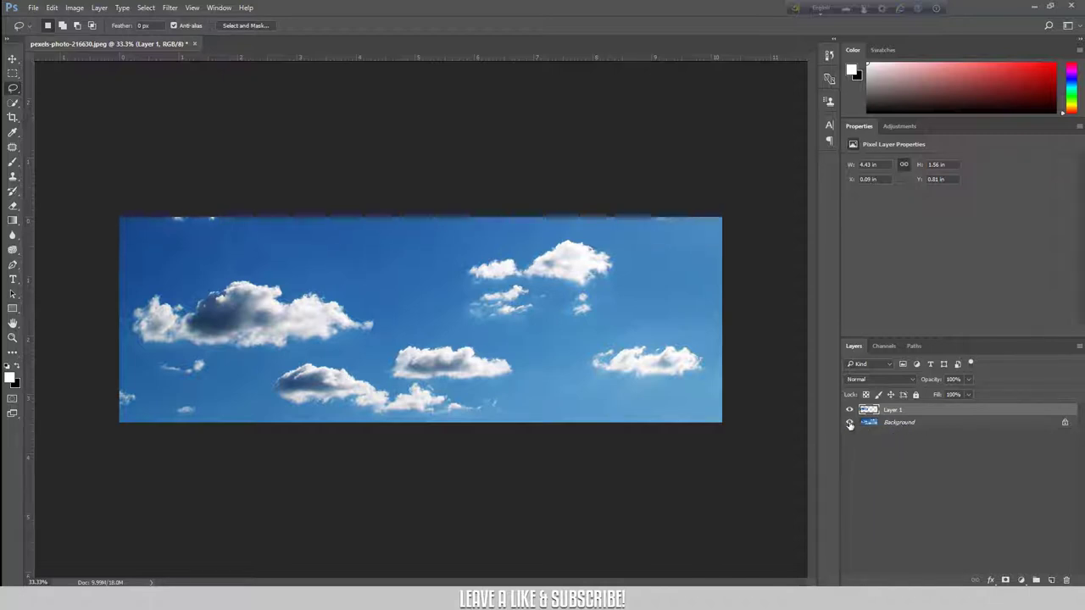
left_click(850, 422)
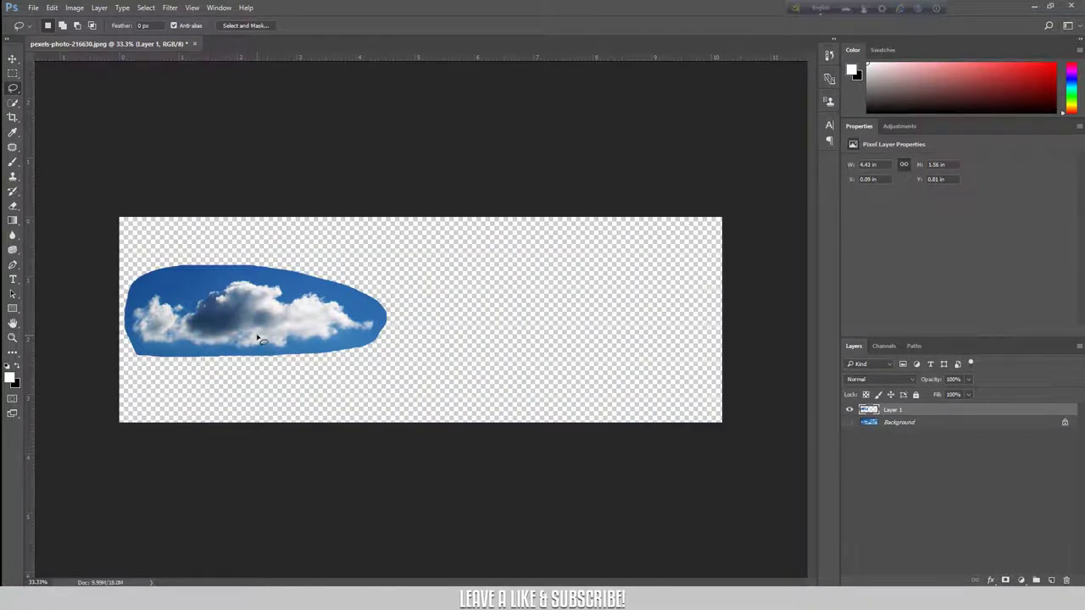
left_click(12, 59)
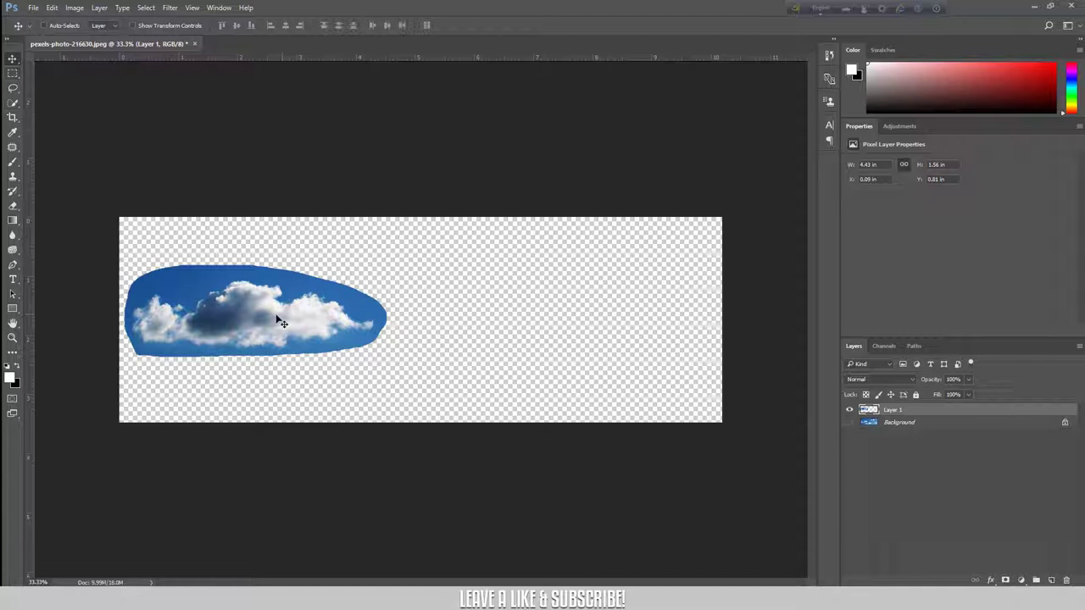
left_click_drag(280, 319, 447, 335)
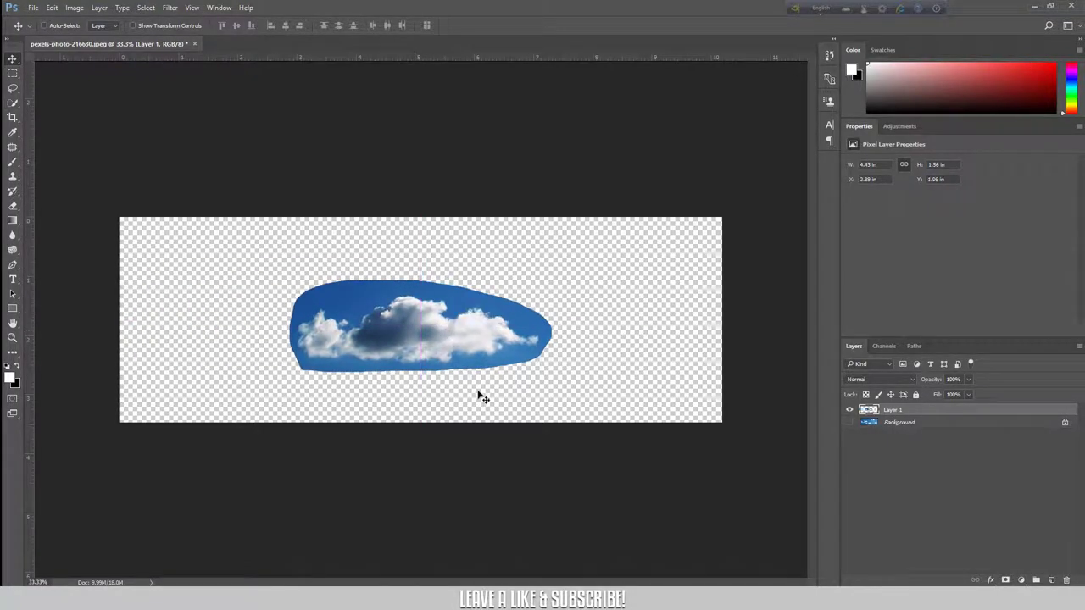
Step: Compare the Green, Blue and Red channels individually, settling on the high-contrast Red channel
left_click(886, 347)
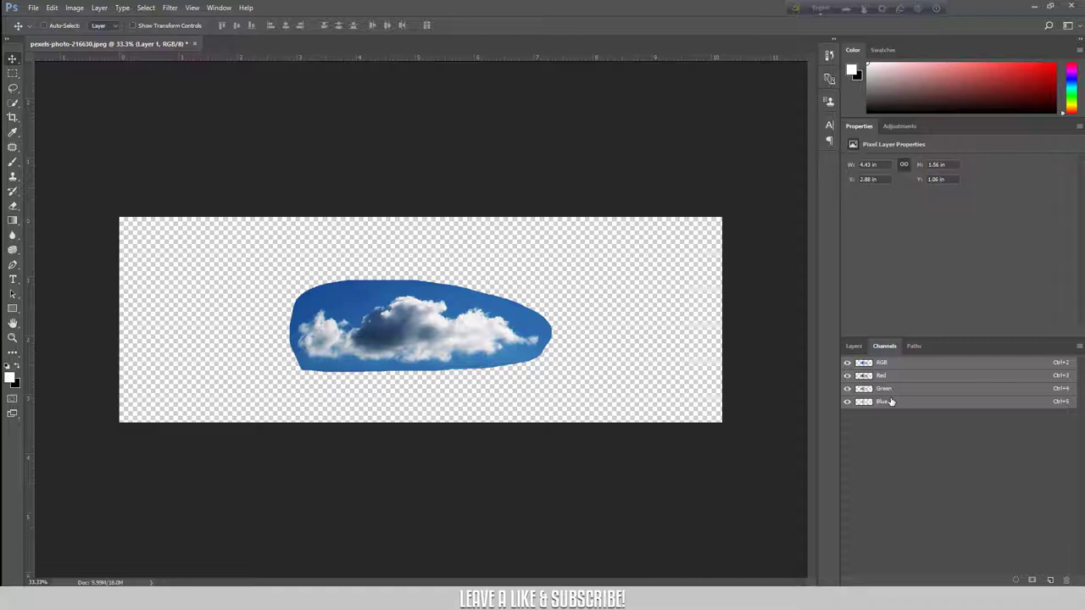
left_click(887, 376)
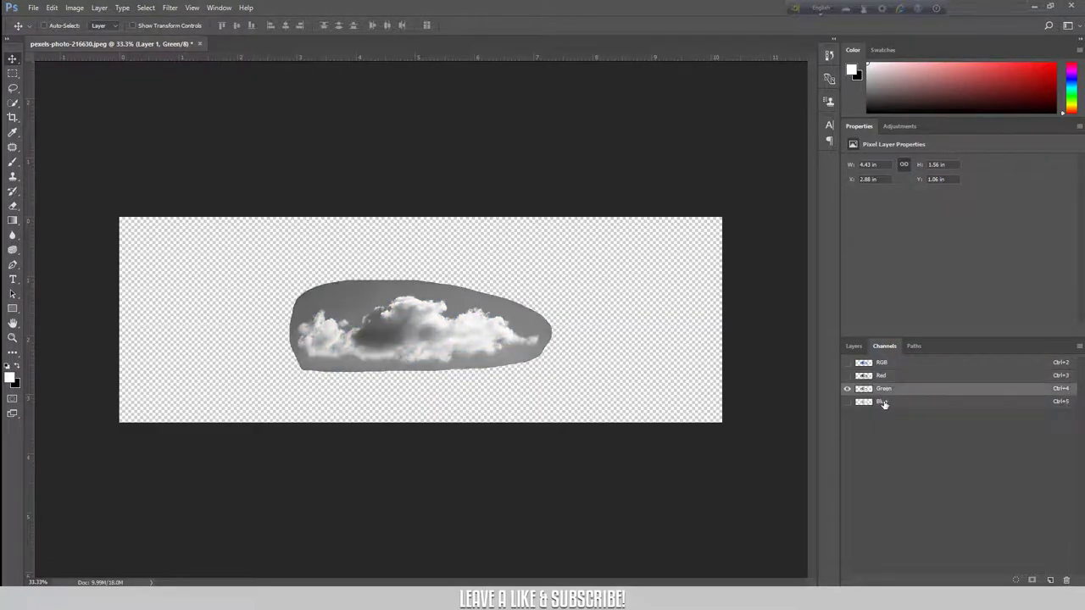
left_click(886, 402)
left_click(870, 377)
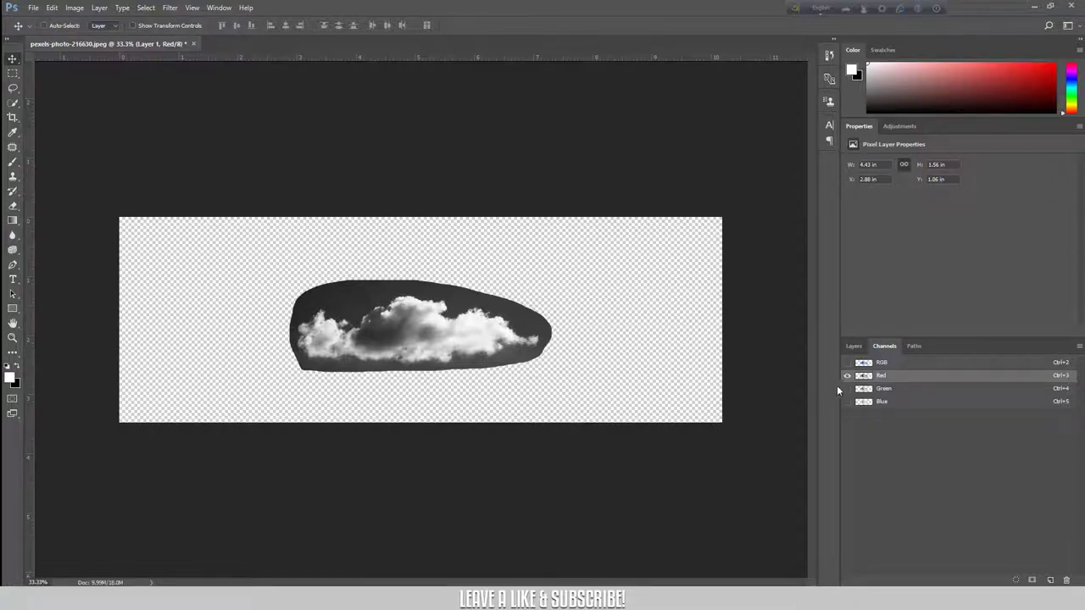
left_click(866, 401)
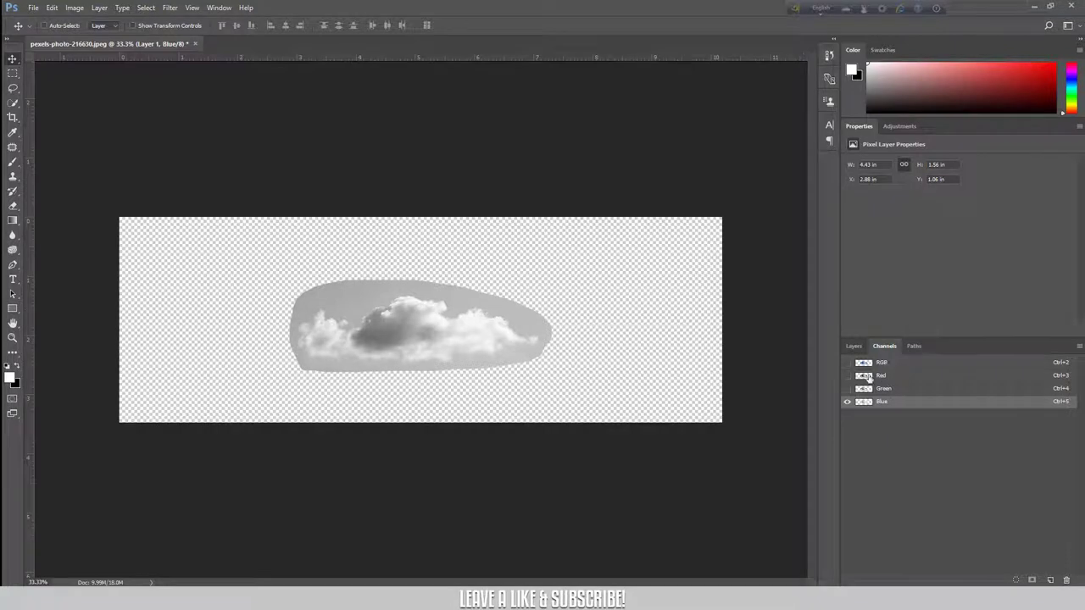
left_click(873, 376)
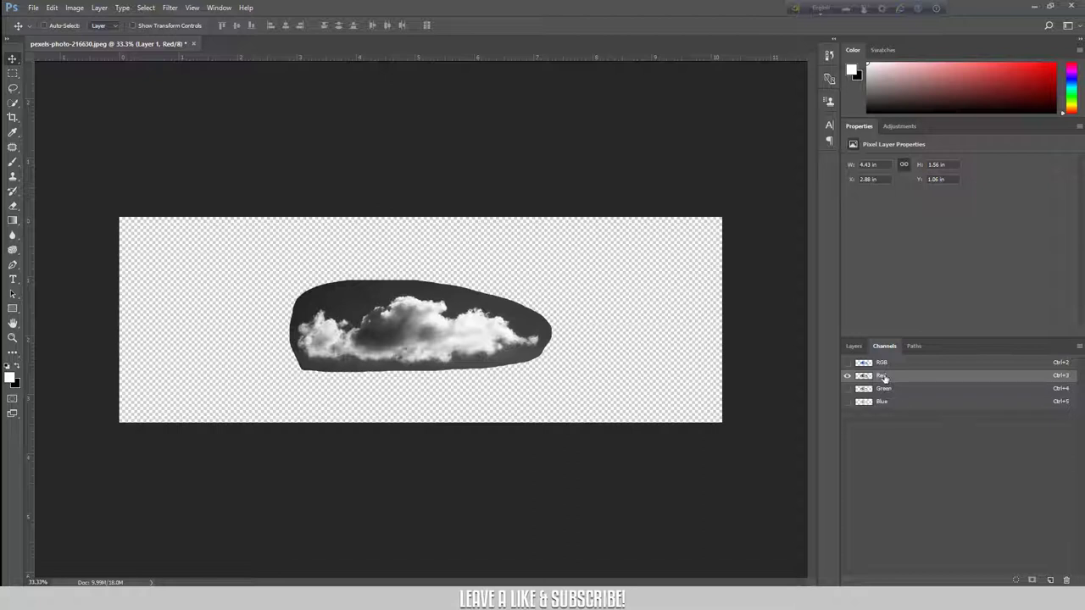
Step: Duplicate the Red channel as Red copy and bring up Levels for it
left_click_drag(884, 378, 1050, 582)
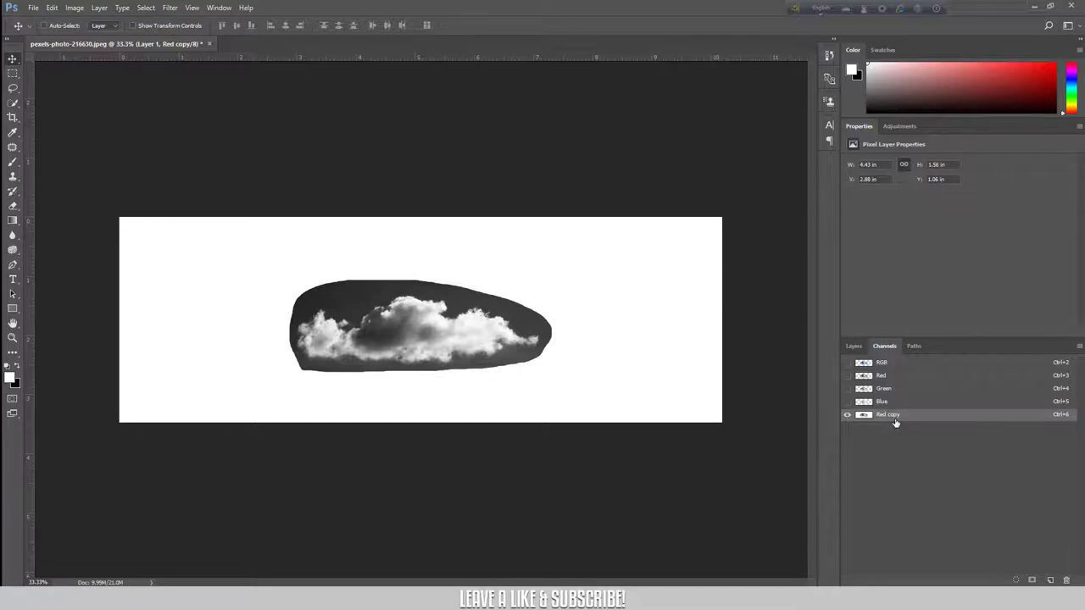
key("ctrl+l")
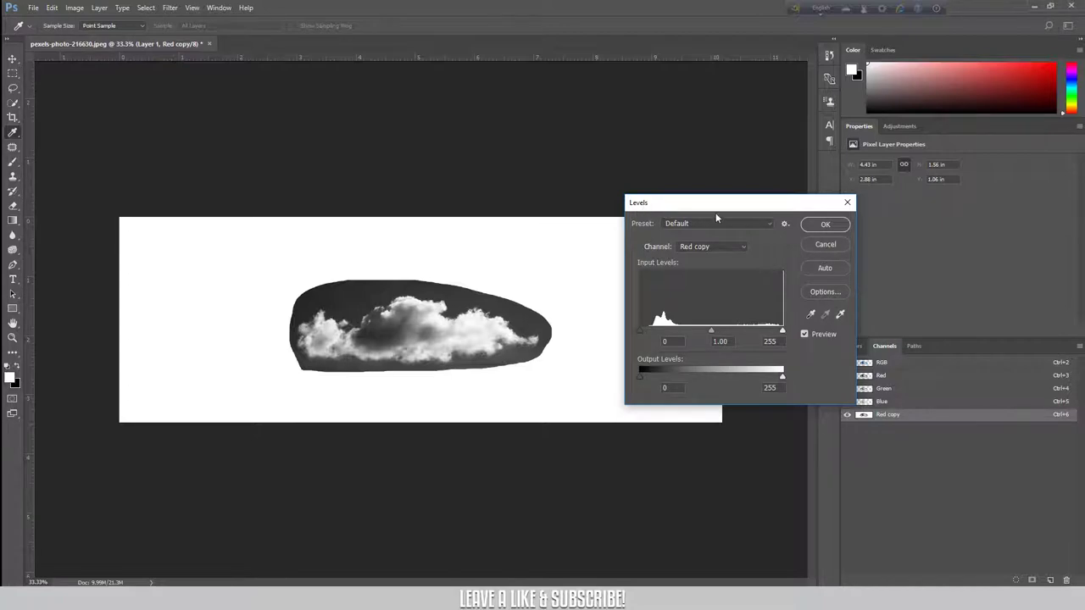
left_click_drag(741, 204, 721, 189)
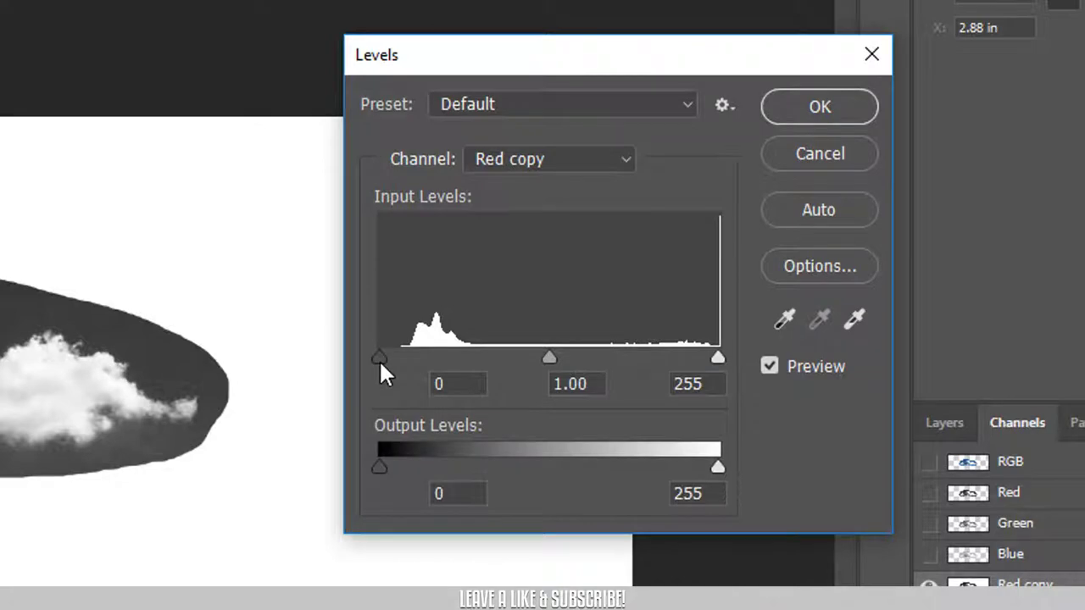
Step: Set the Levels black input point to 47 and apply it to Red copy
left_click_drag(378, 359, 523, 359)
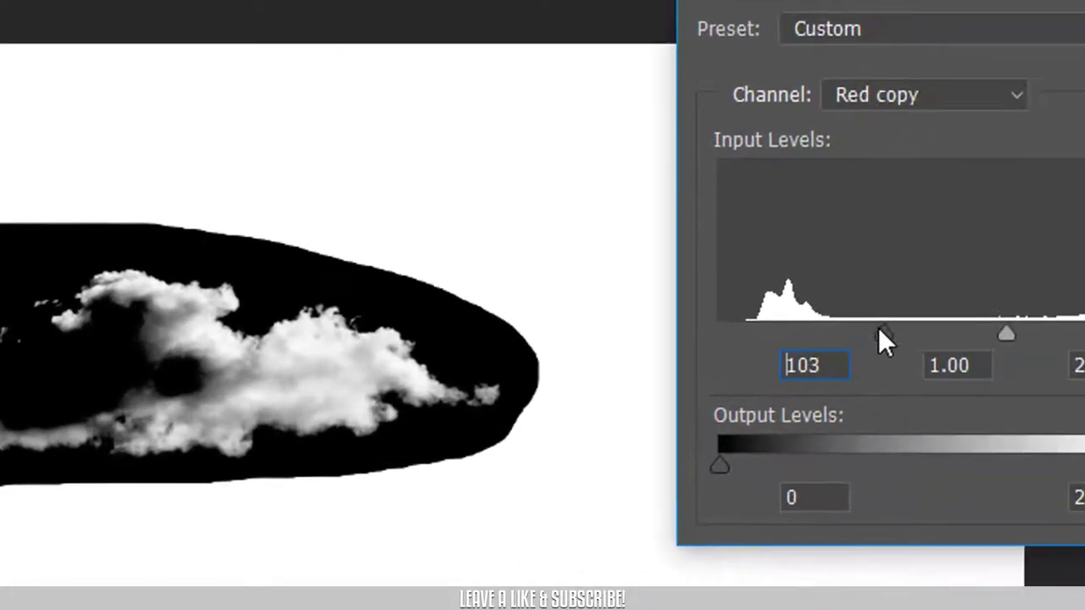
mouse_move(876, 339)
left_mouse_down()
mouse_move(571, 314)
mouse_move(555, 299)
left_mouse_up()
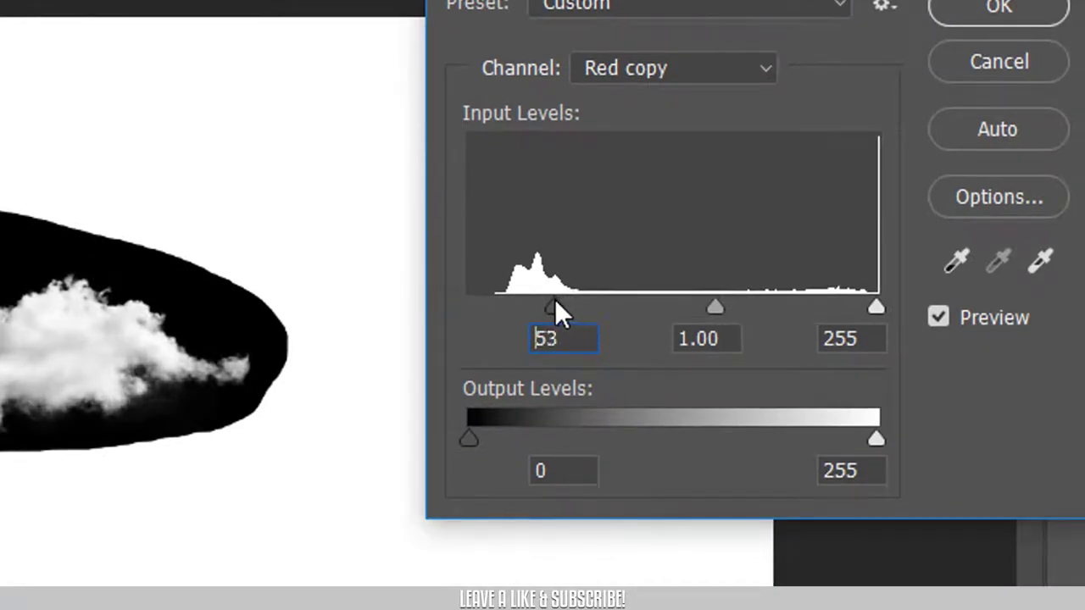
left_click_drag(555, 302, 539, 302)
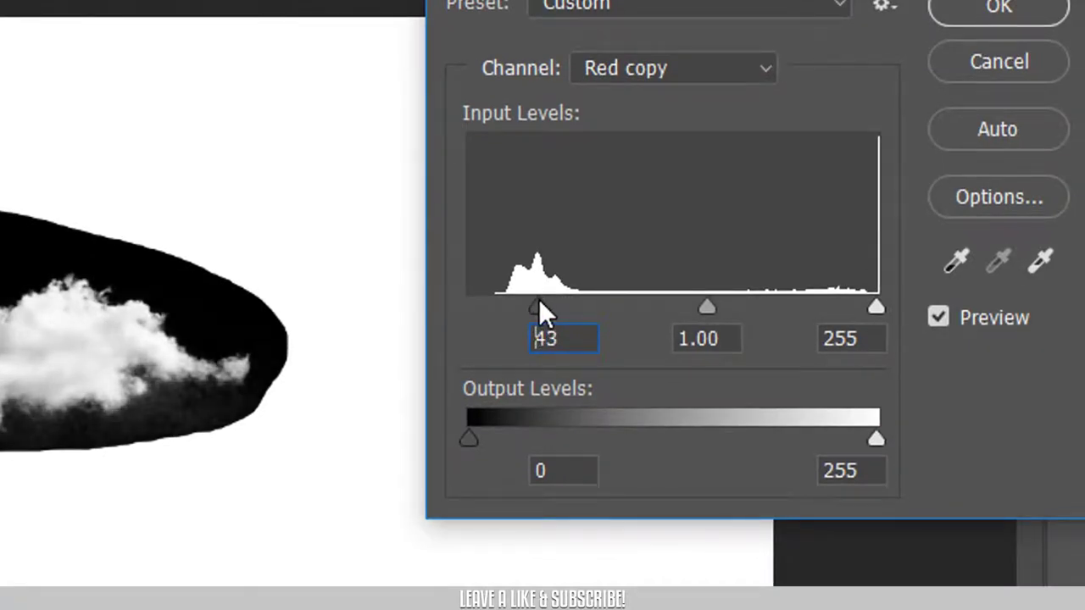
left_click(538, 302)
type("44")
left_click_drag(540, 307, 545, 307)
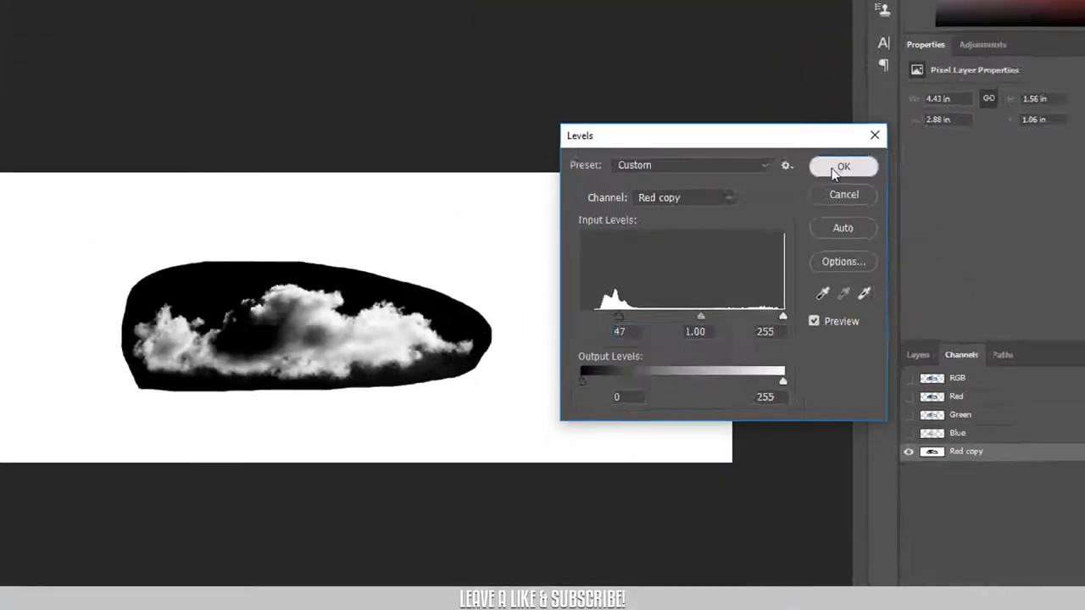
left_click(834, 169)
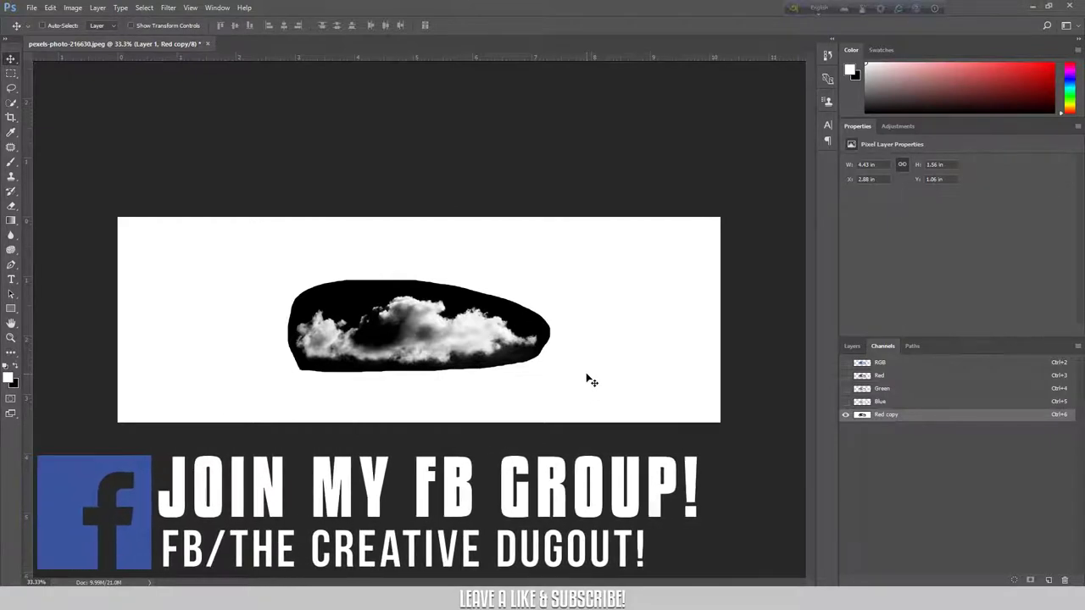
Step: Trace a Lasso selection along the cloud's edge in the Red copy channel
key("l")
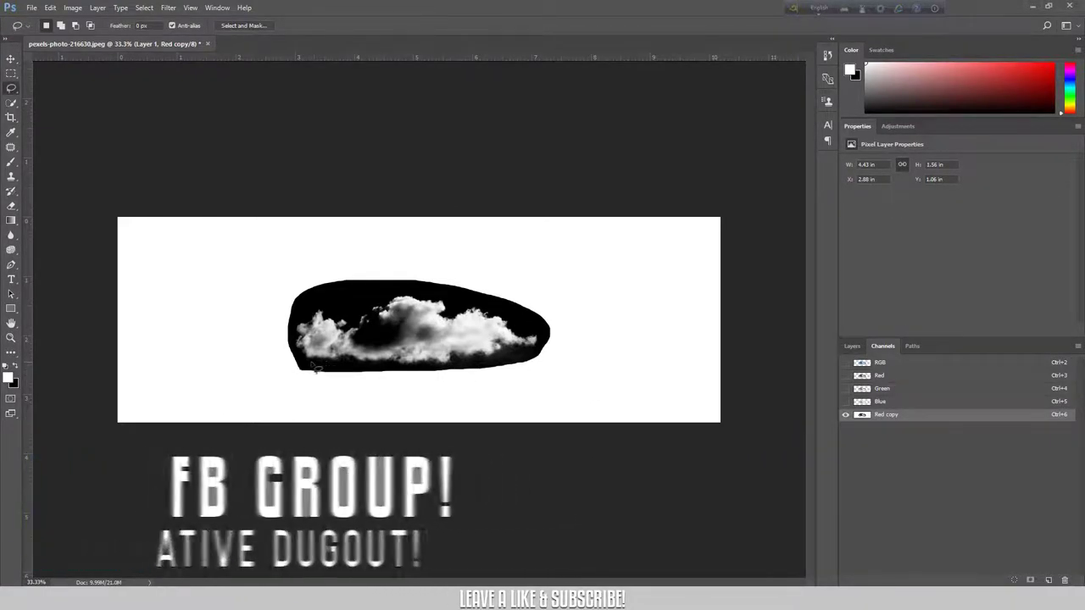
mouse_move(313, 366)
left_mouse_down()
mouse_move(405, 373)
mouse_move(531, 359)
mouse_move(498, 311)
mouse_move(399, 290)
mouse_move(349, 295)
mouse_move(297, 324)
mouse_move(291, 348)
mouse_move(330, 380)
left_mouse_up()
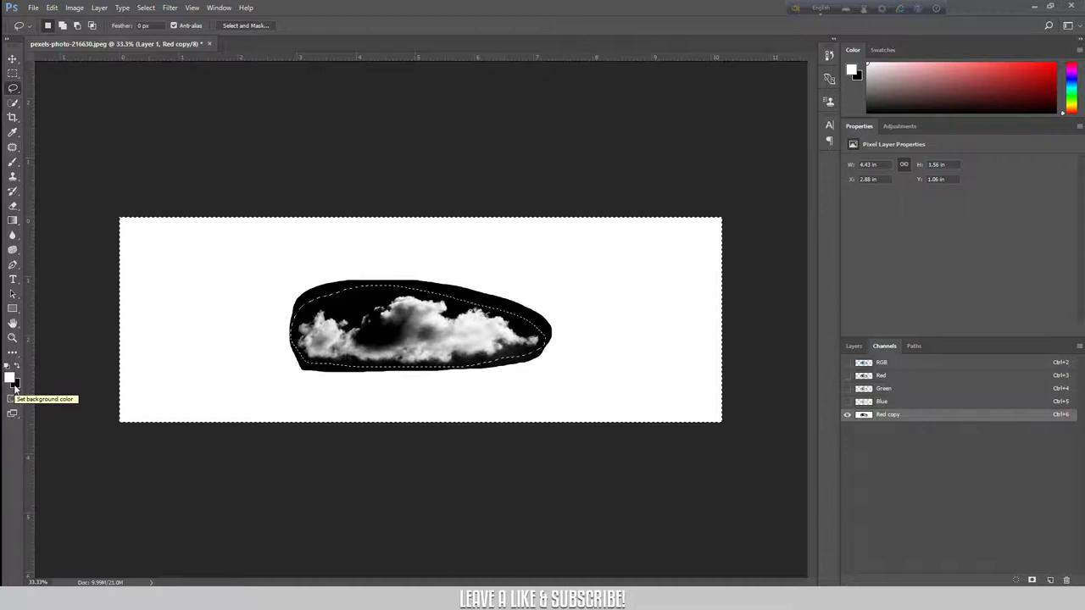
Step: Reset colours to default black/white, fill the area around the cloud with black, and deselect
left_click(10, 378)
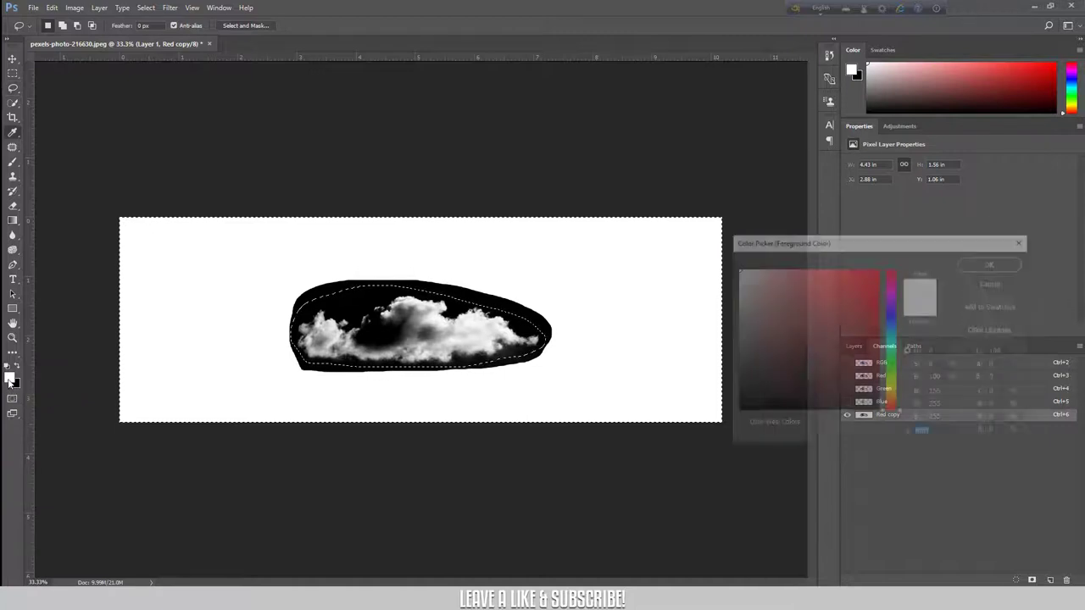
left_click(763, 339)
left_click(834, 307)
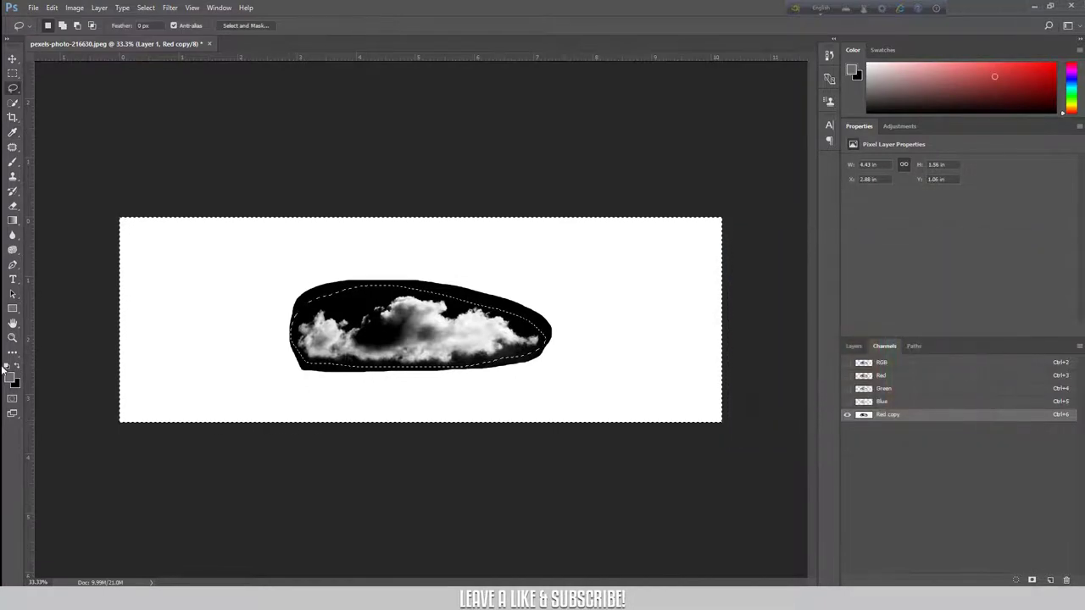
left_click(7, 366)
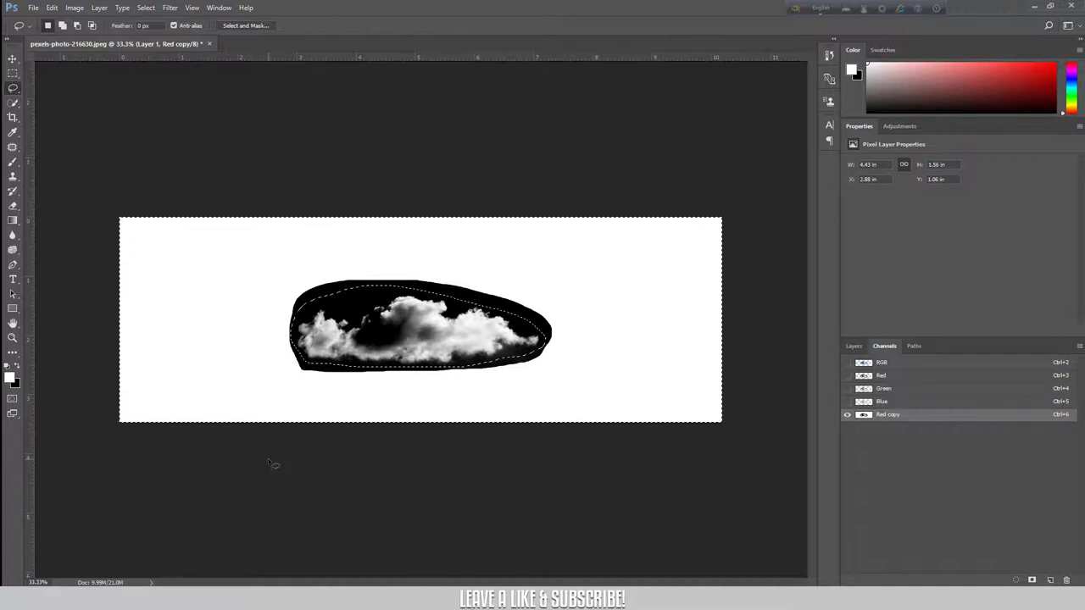
key("ctrl+BackSpace")
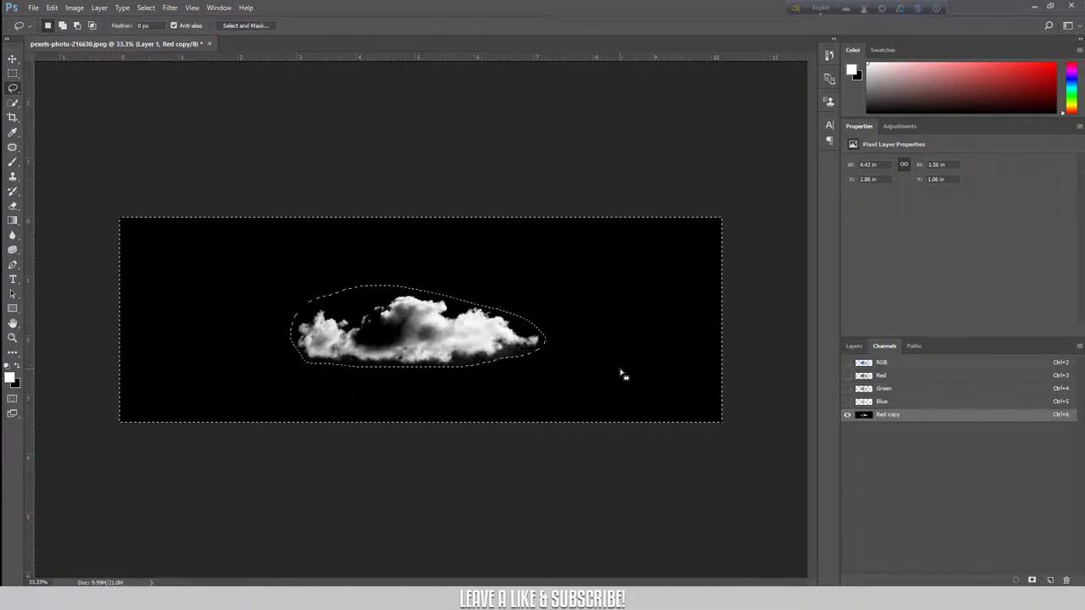
key("ctrl+d")
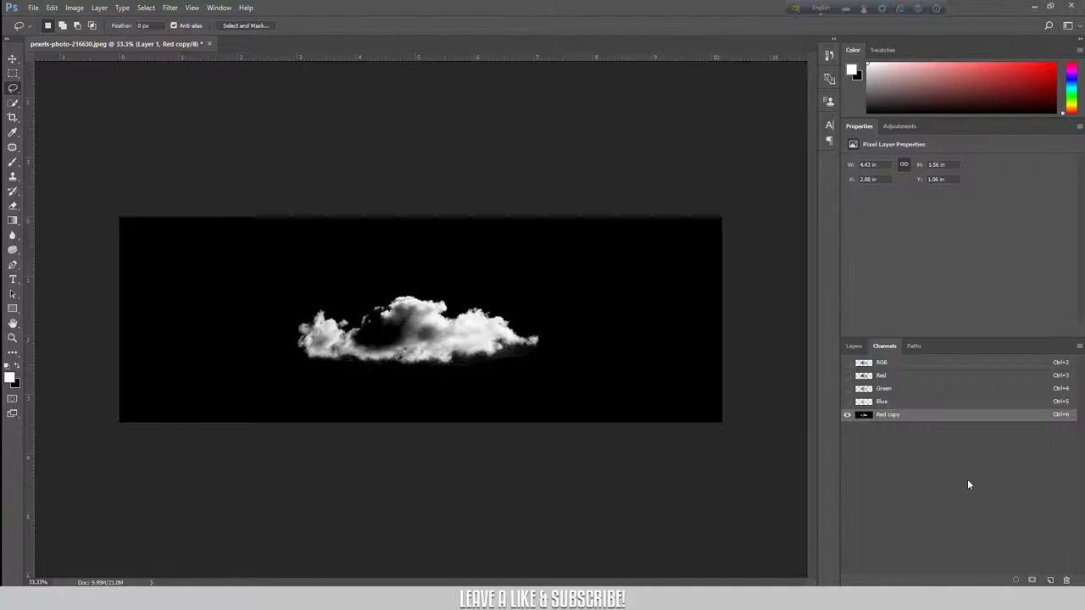
Step: At 100% zoom, erase the cloud's lower-edge haze with a soft round eraser at 48% flow
key("ctrl+1")
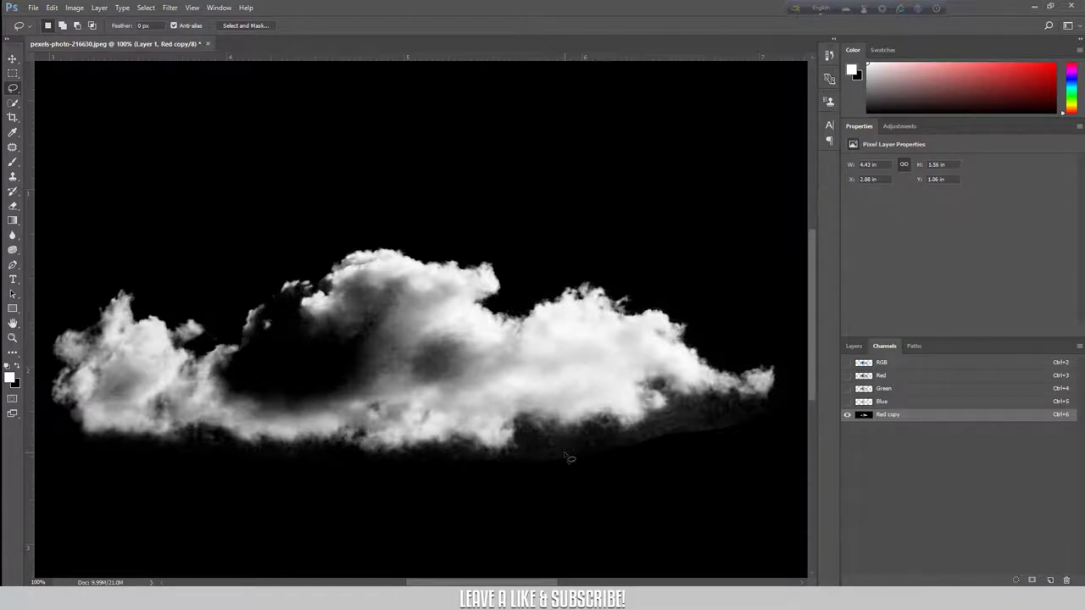
key("e")
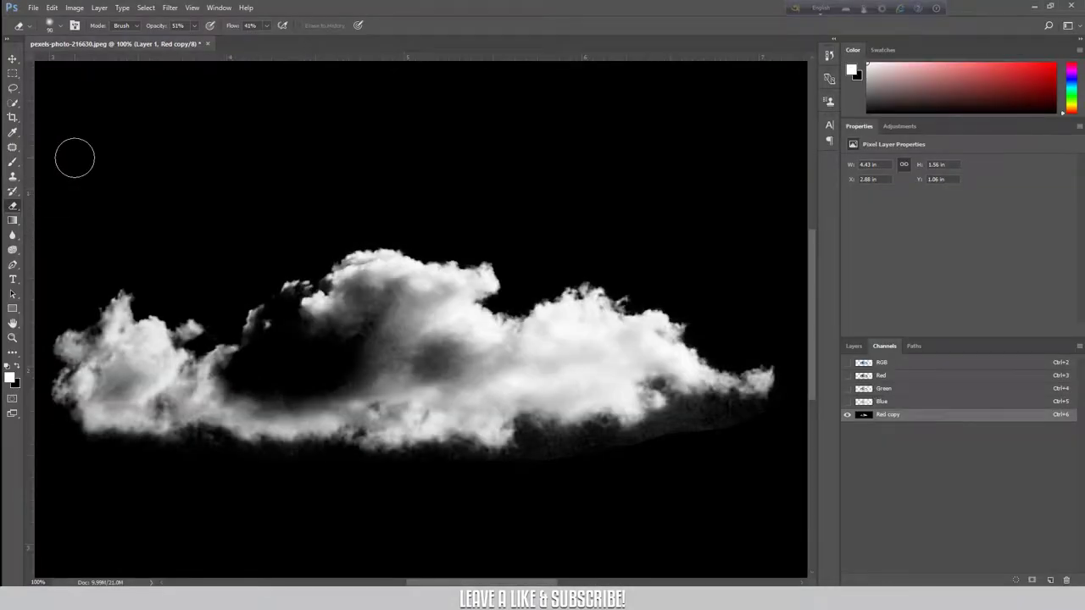
left_click(59, 29)
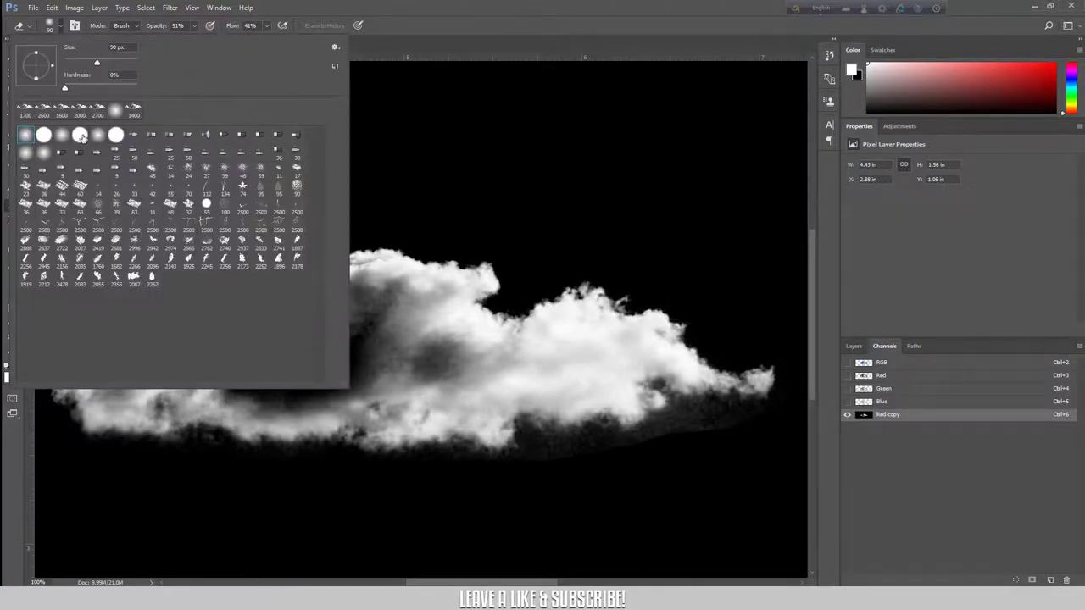
left_click(57, 27)
left_click(155, 27)
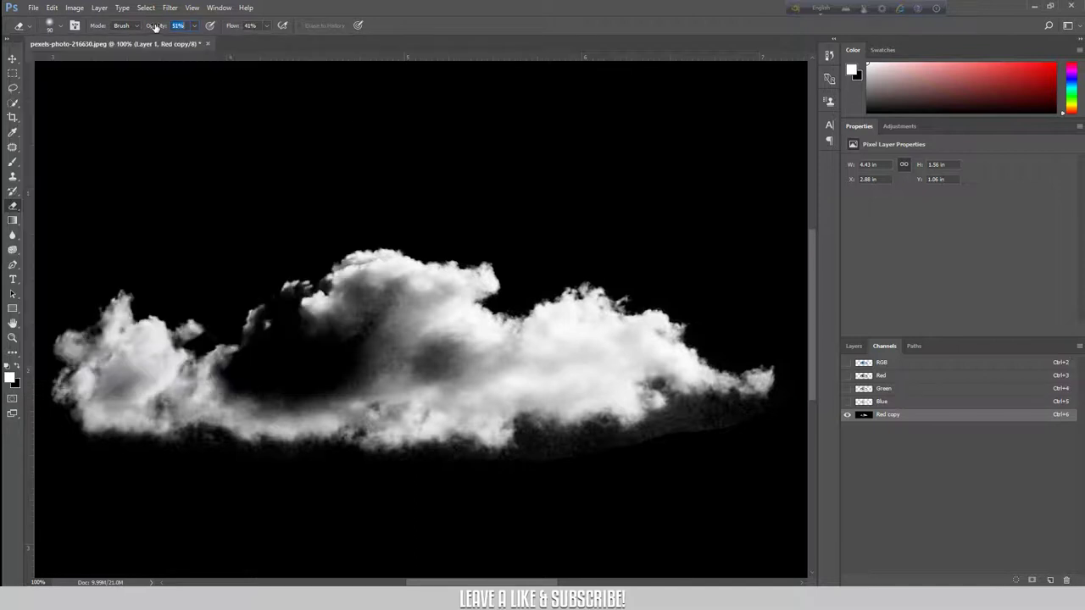
left_click_drag(233, 28, 239, 28)
mouse_move(416, 460)
left_mouse_down()
mouse_move(653, 435)
mouse_move(748, 412)
mouse_move(687, 433)
left_mouse_up()
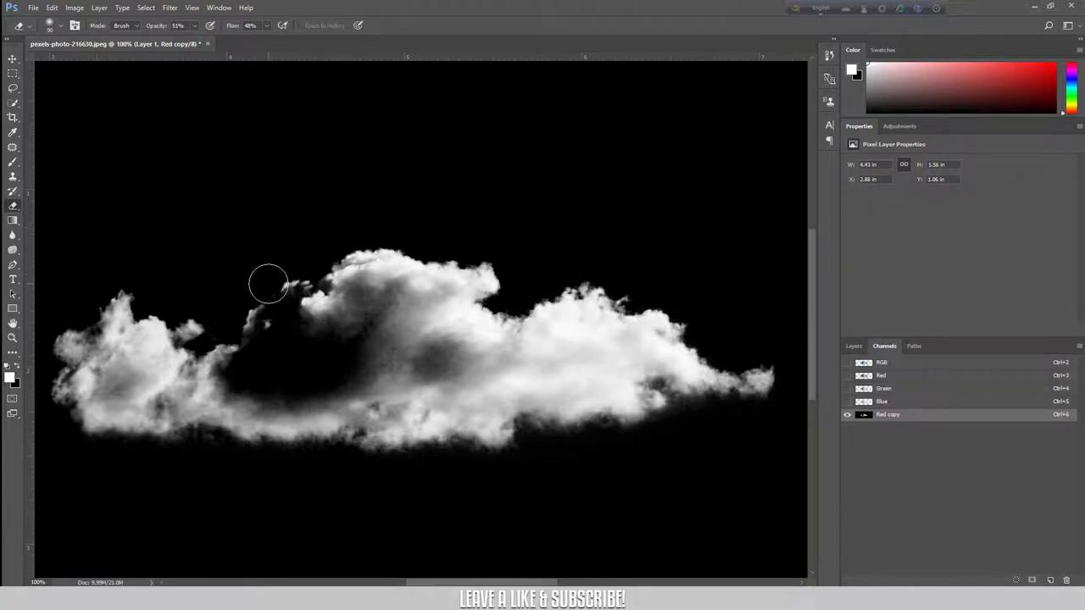
key("ctrl+minus")
key("ctrl+minus")
key("ctrl+minus")
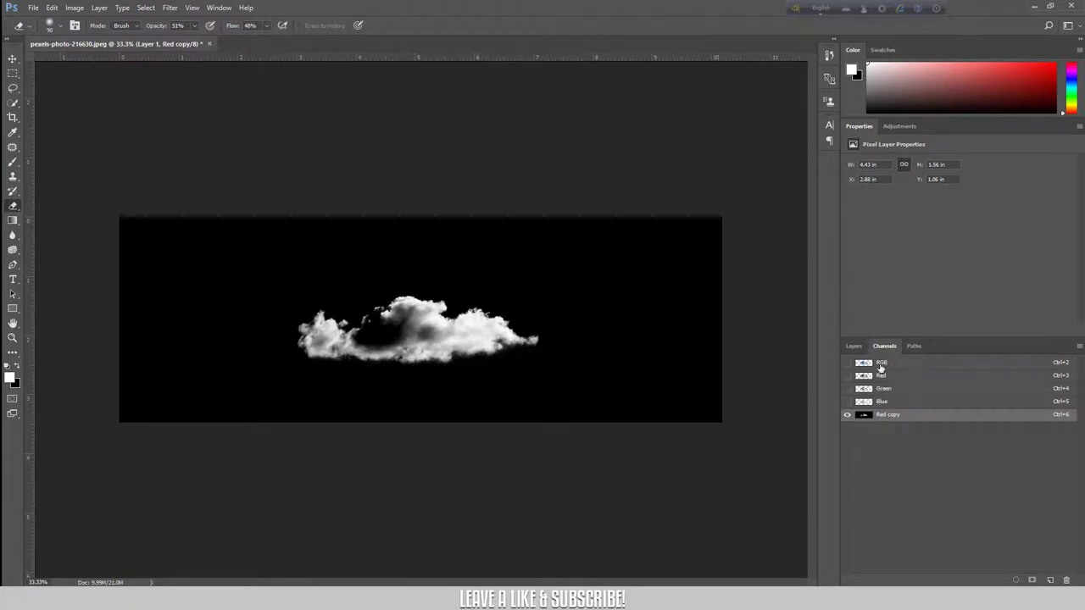
Step: Load the Red copy channel as a selection on RGB and copy the cloud to Layer 2
left_click(880, 363)
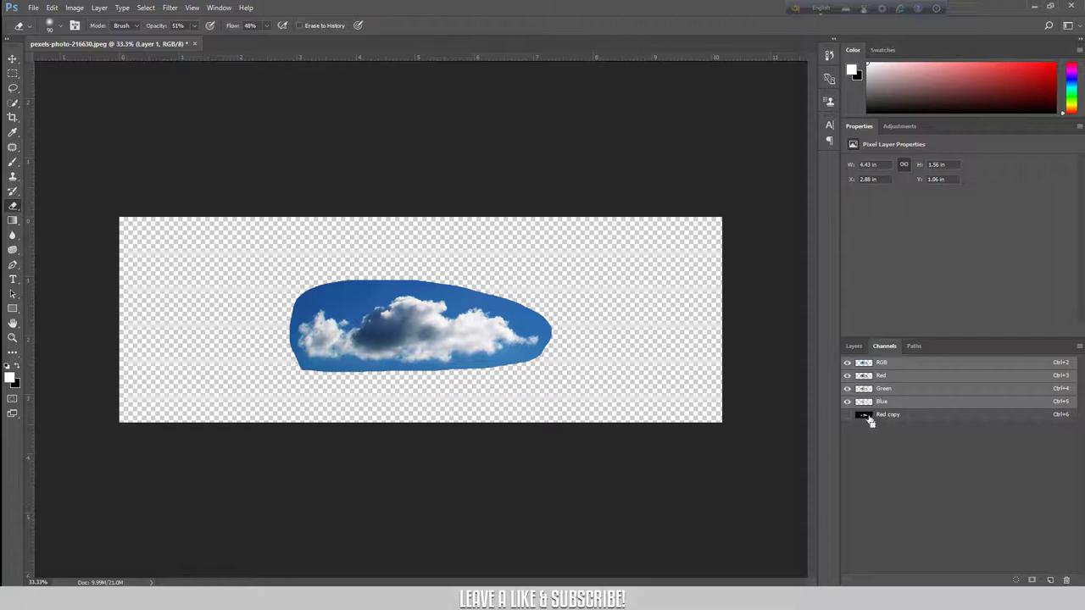
left_click(866, 417, "ctrl")
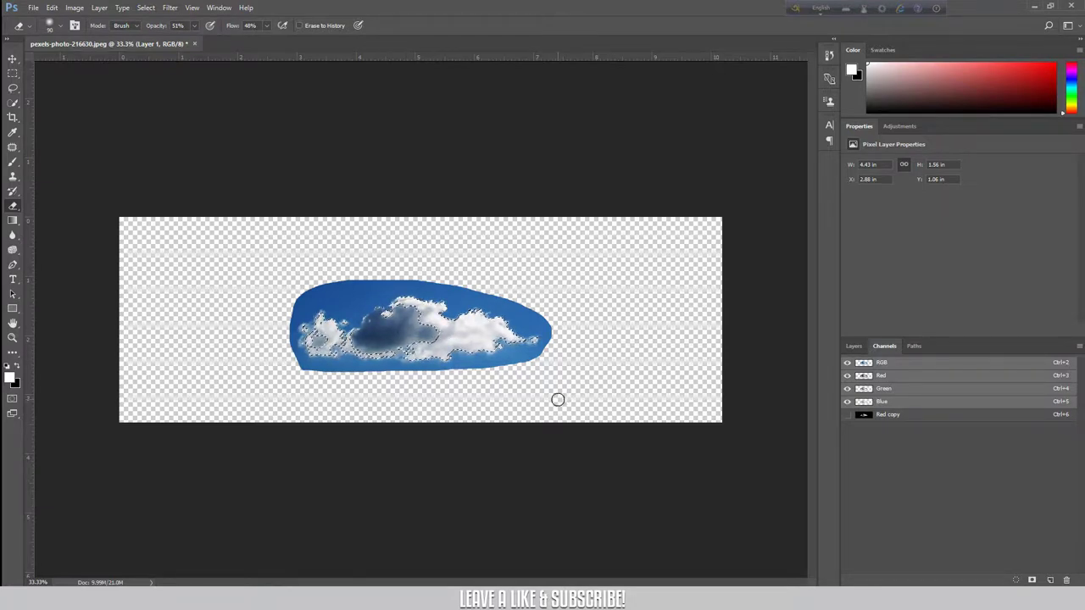
left_click(854, 346)
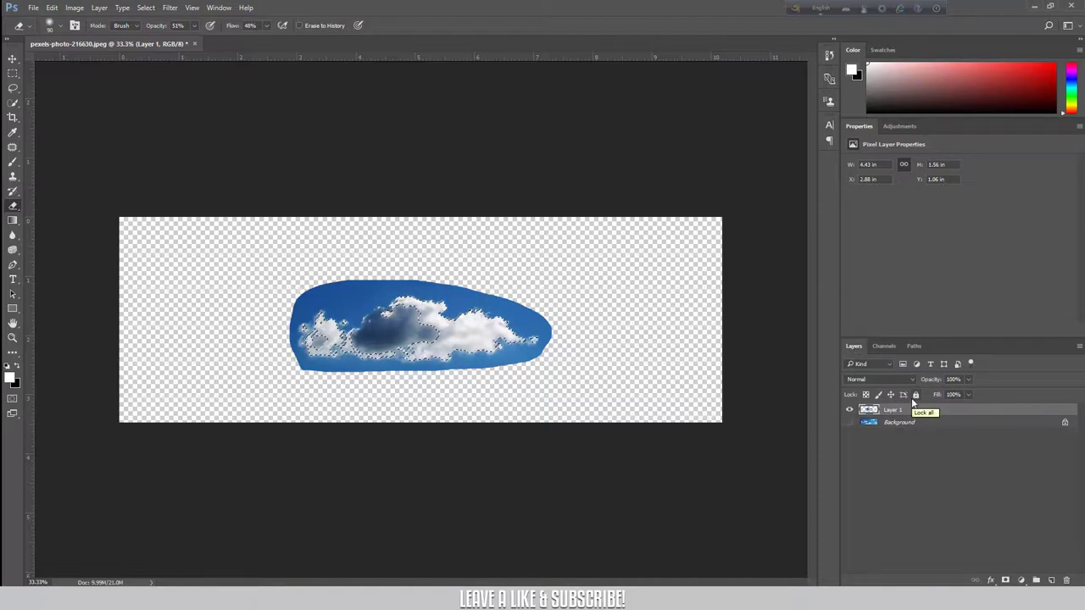
key("ctrl+j")
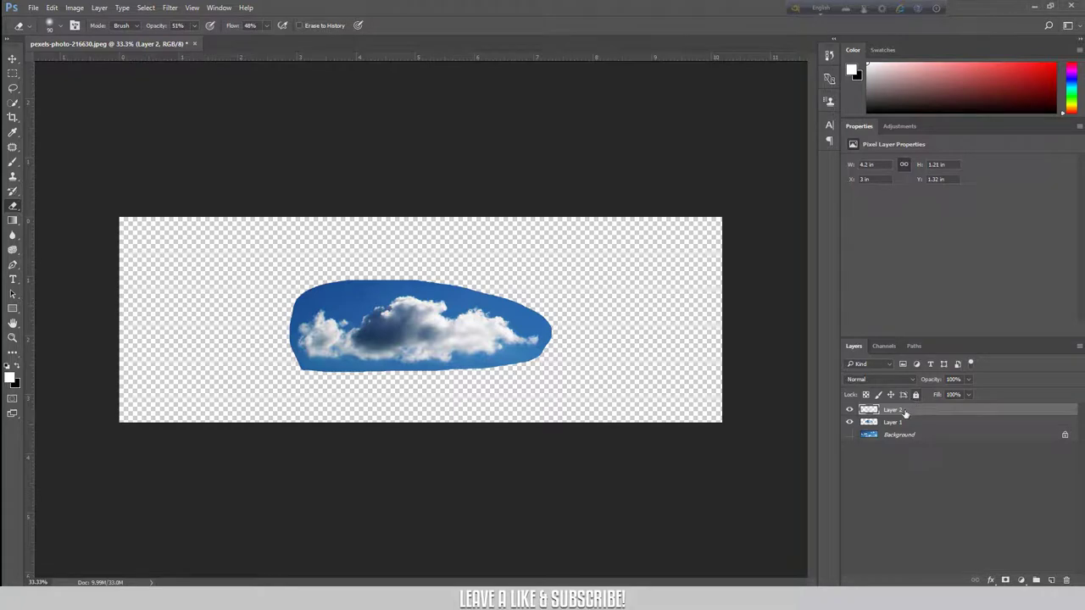
Step: Hide the blue-sky Layer 1, then invert Layer 2's cloud to dark grey with Ctrl+I
left_click(850, 422)
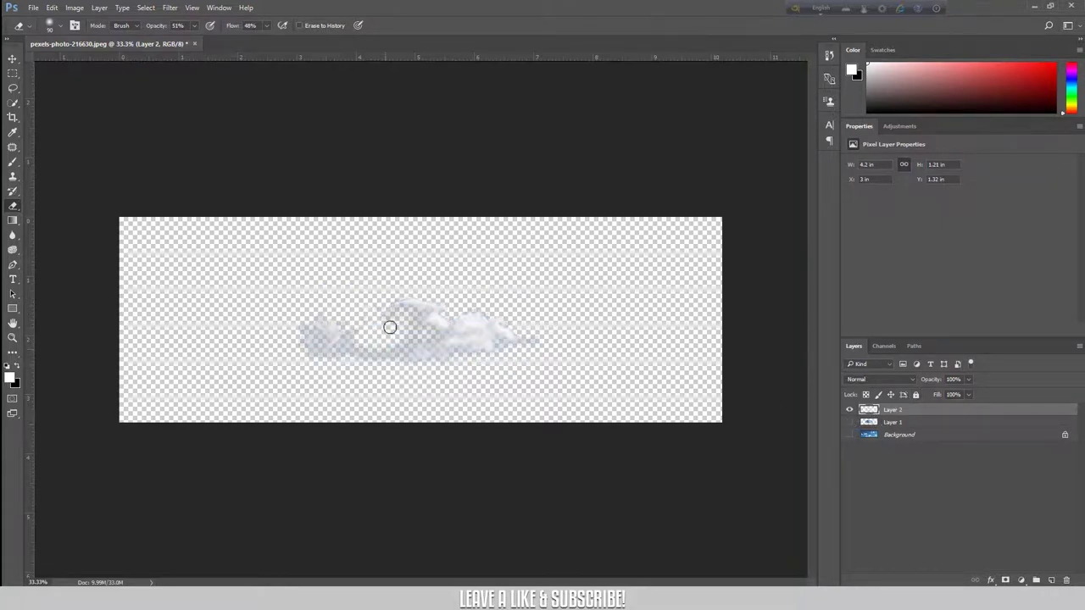
key("ctrl+plus")
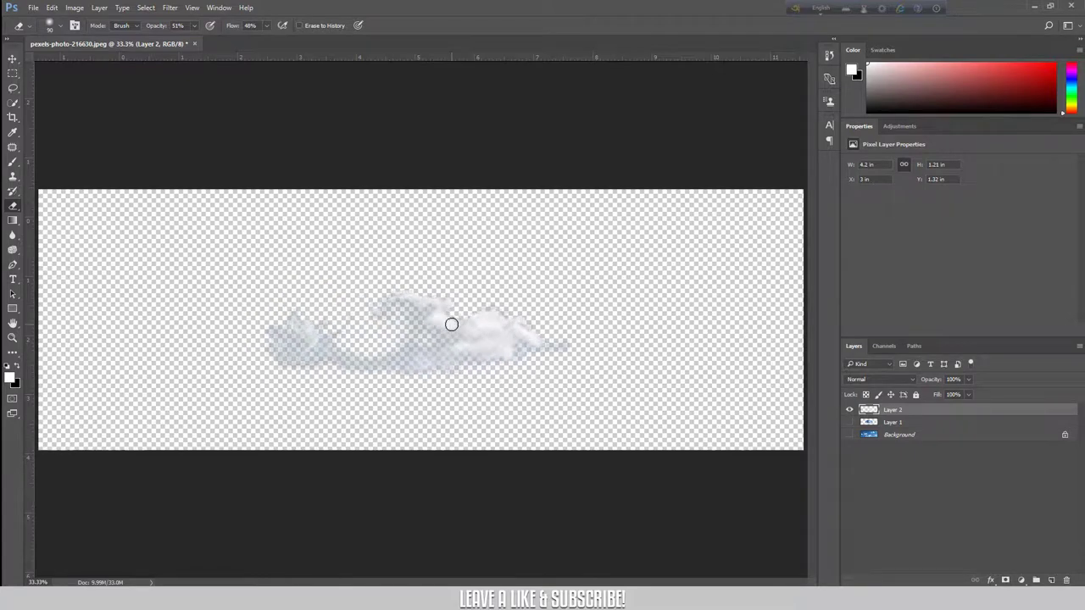
key("ctrl+plus")
key("ctrl+plus")
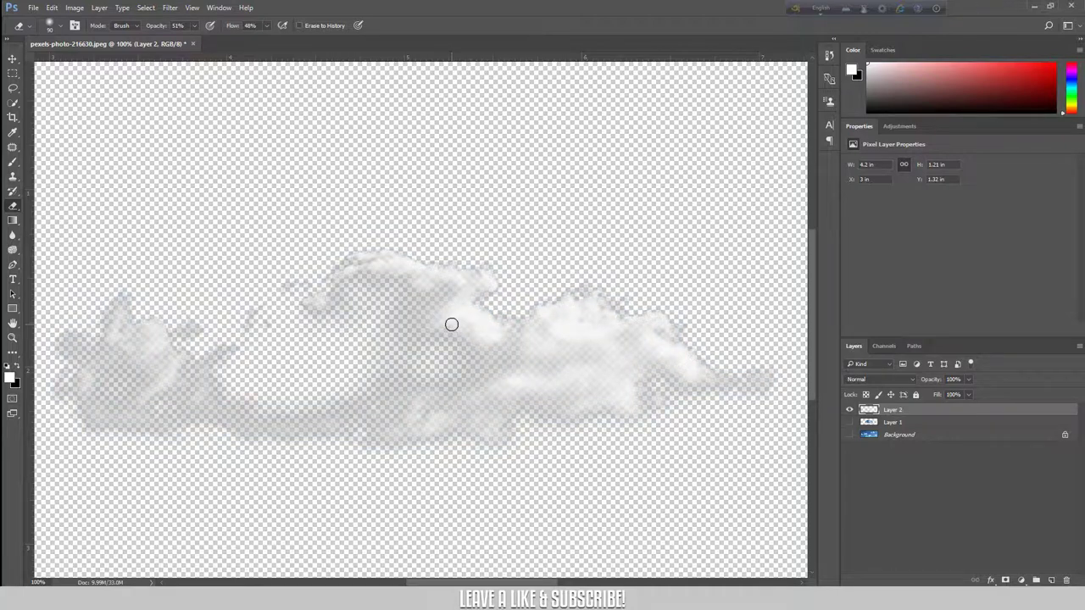
key("ctrl+minus")
key("ctrl+minus")
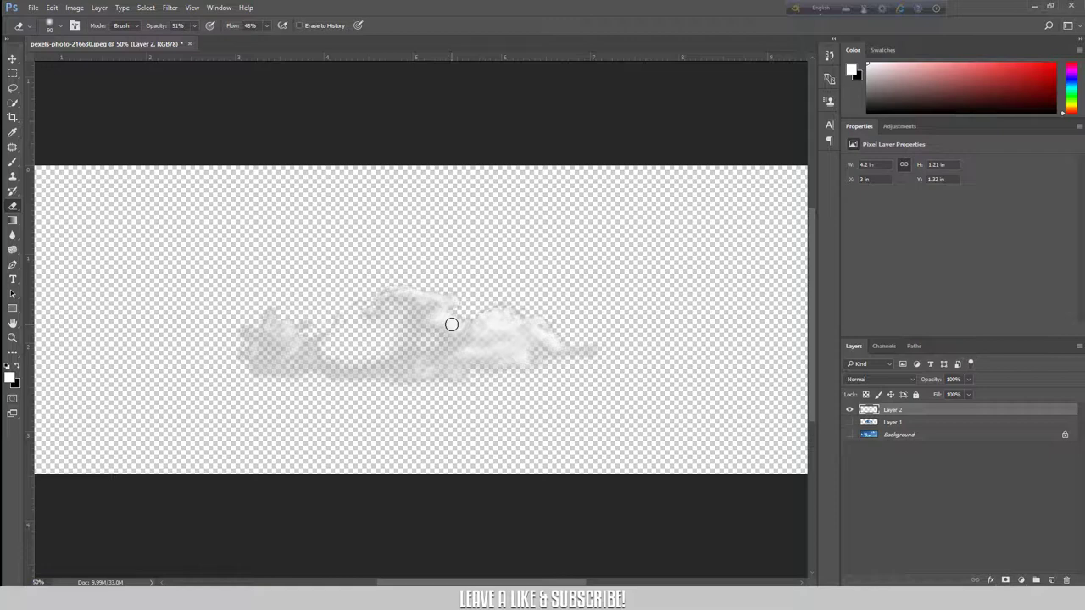
key("ctrl+i")
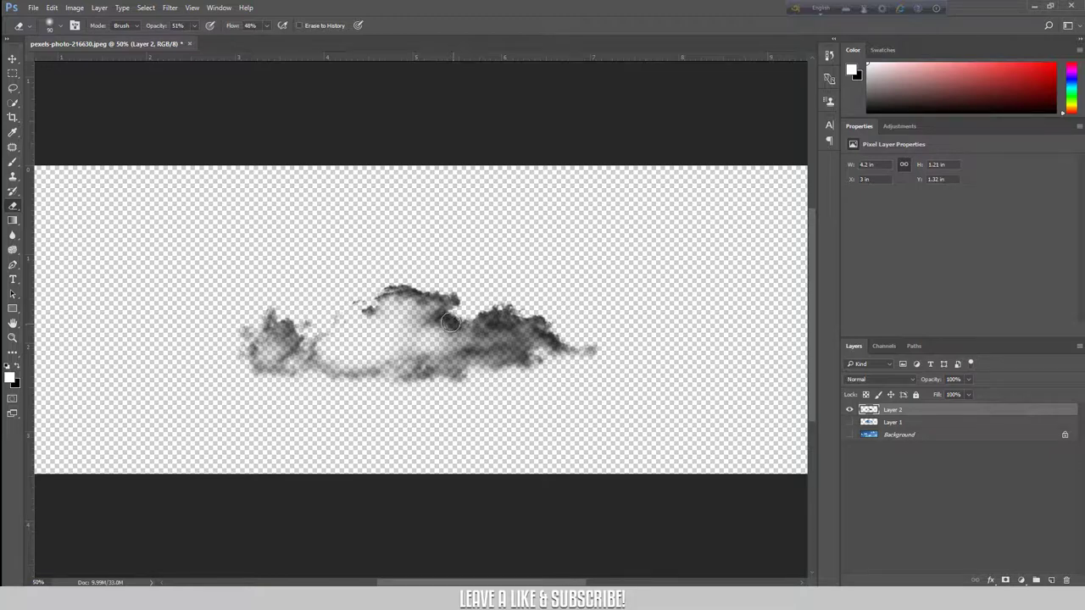
Step: Crop the canvas to a tight box around the dark grey cloud on Layer 2
left_click(53, 9)
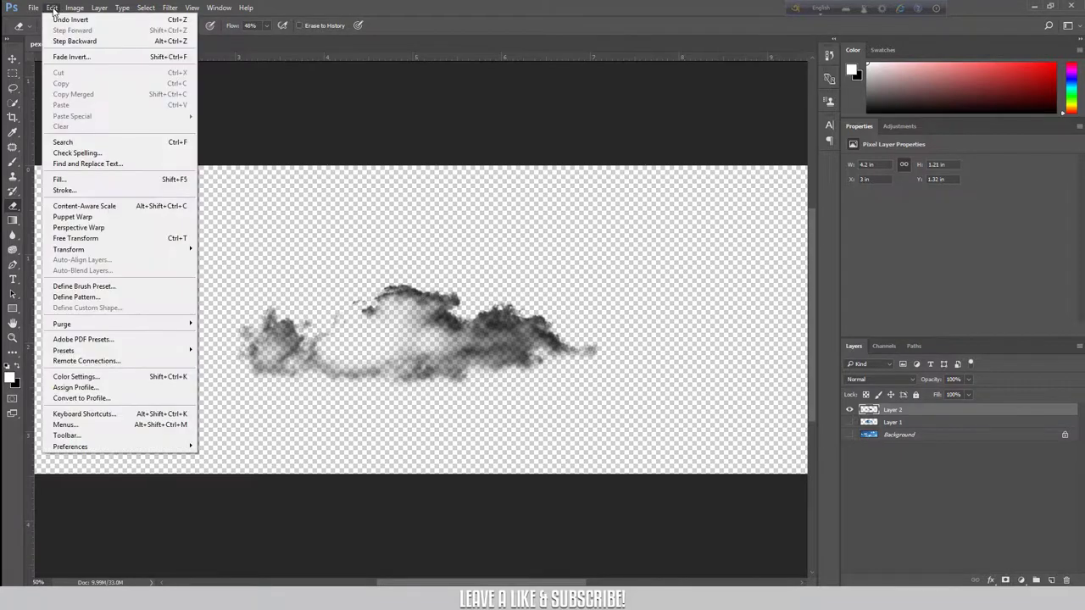
left_click(52, 8)
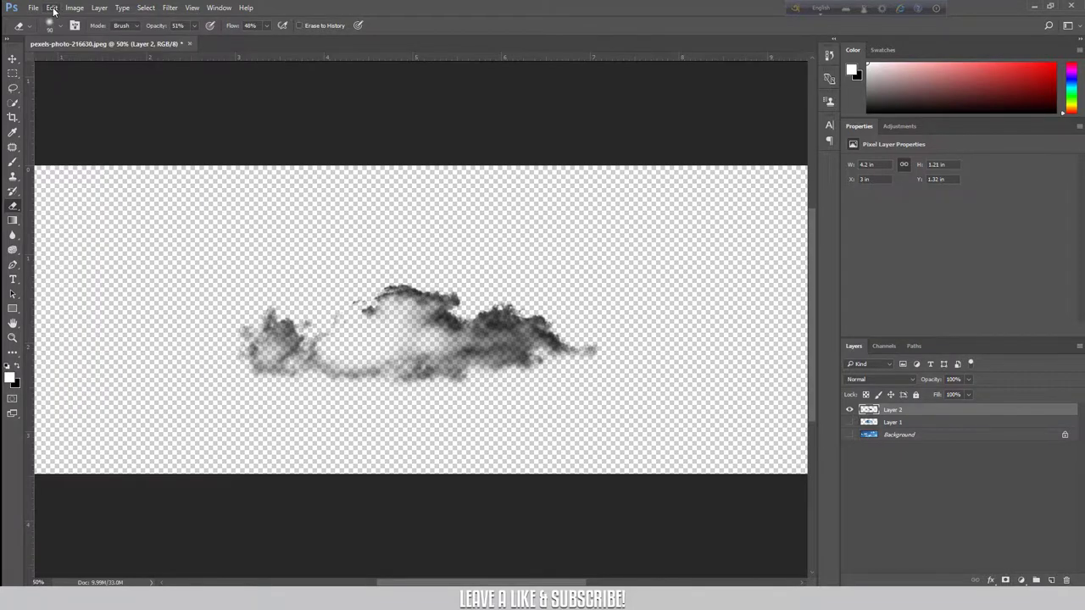
left_click(12, 119)
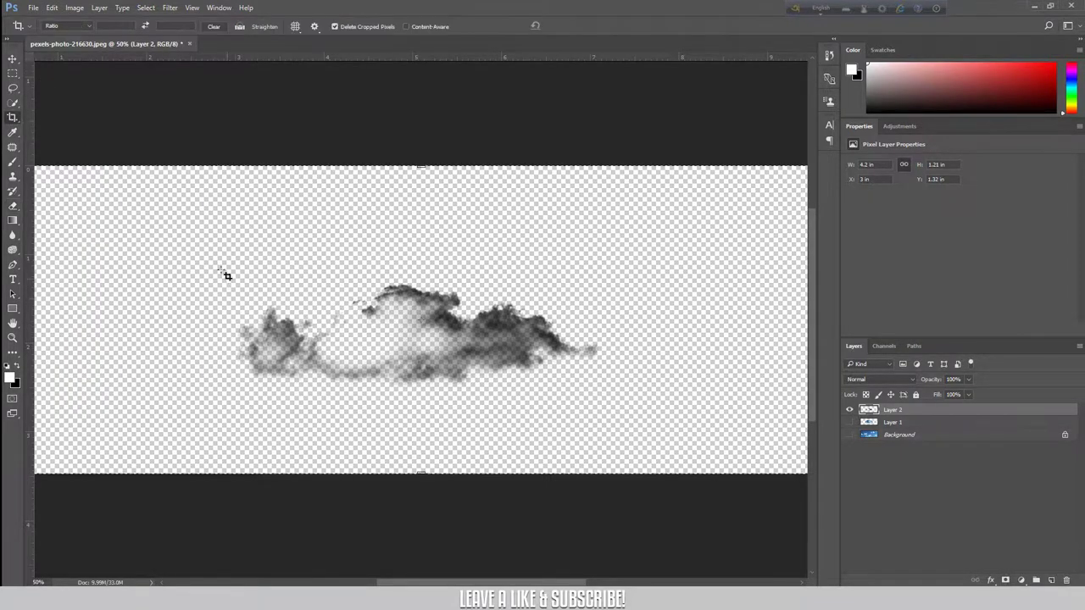
left_click_drag(218, 262, 615, 416)
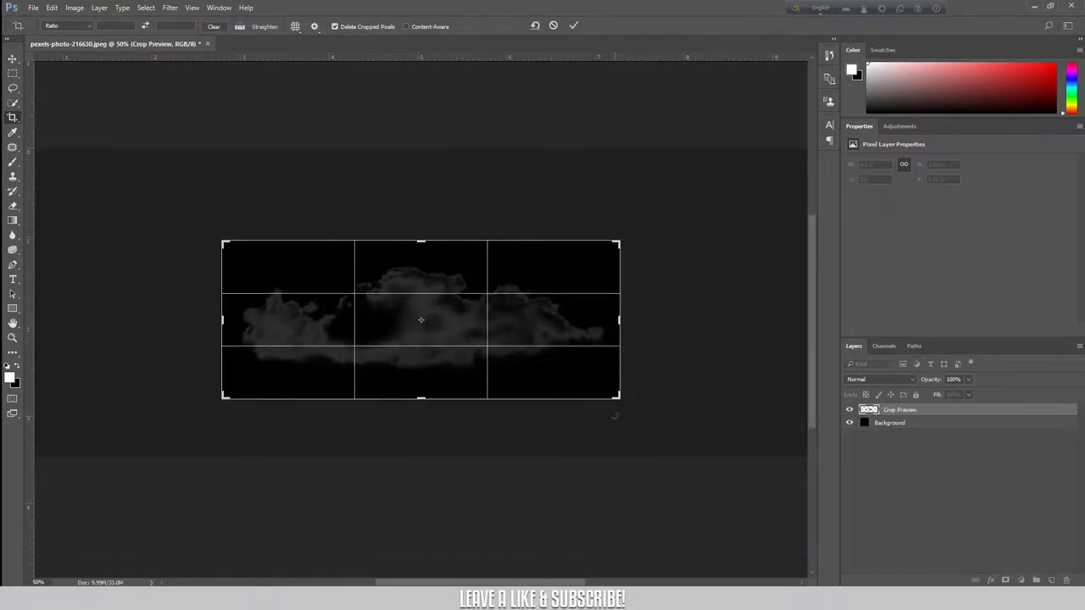
key("Return")
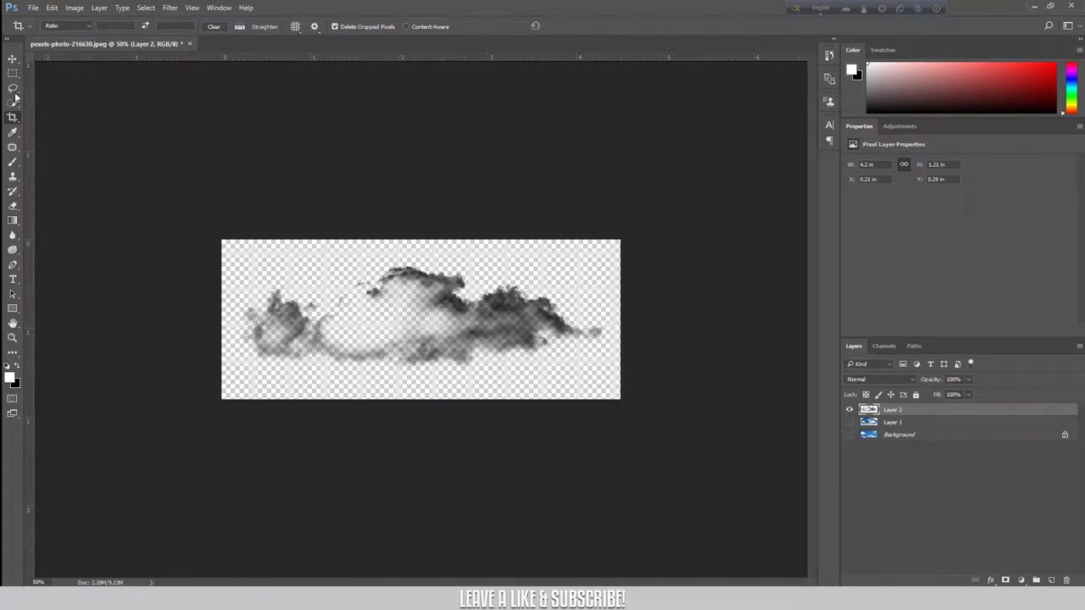
left_click(52, 8)
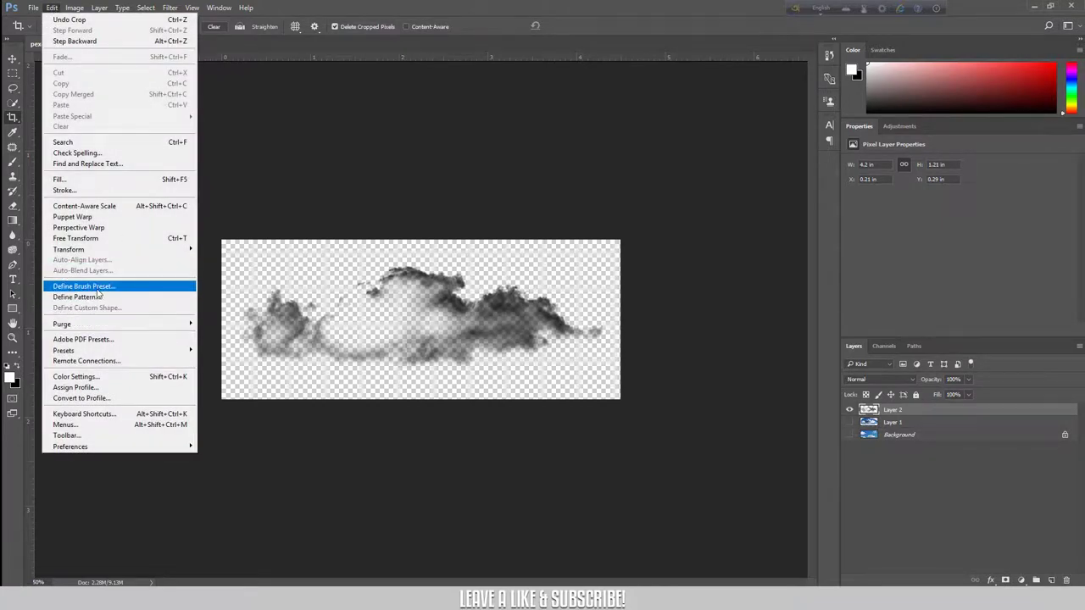
Step: Define a new brush preset from the cropped cloud named 'Cloud Brush 01'
left_click(96, 288)
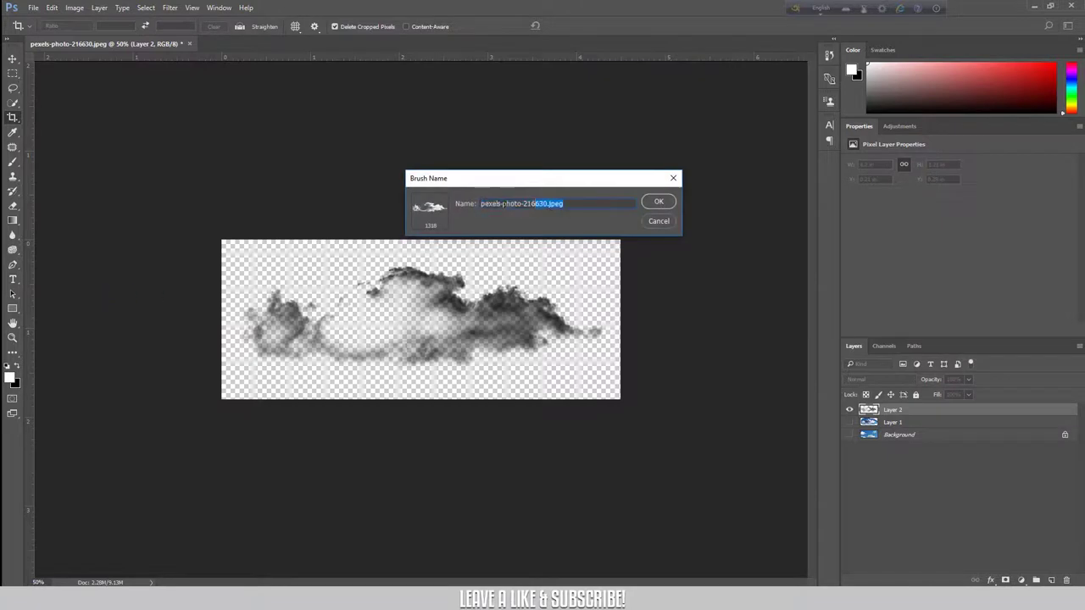
key("BackSpace")
type("Cloud ")
type("Brush ")
type("01")
left_click(659, 202)
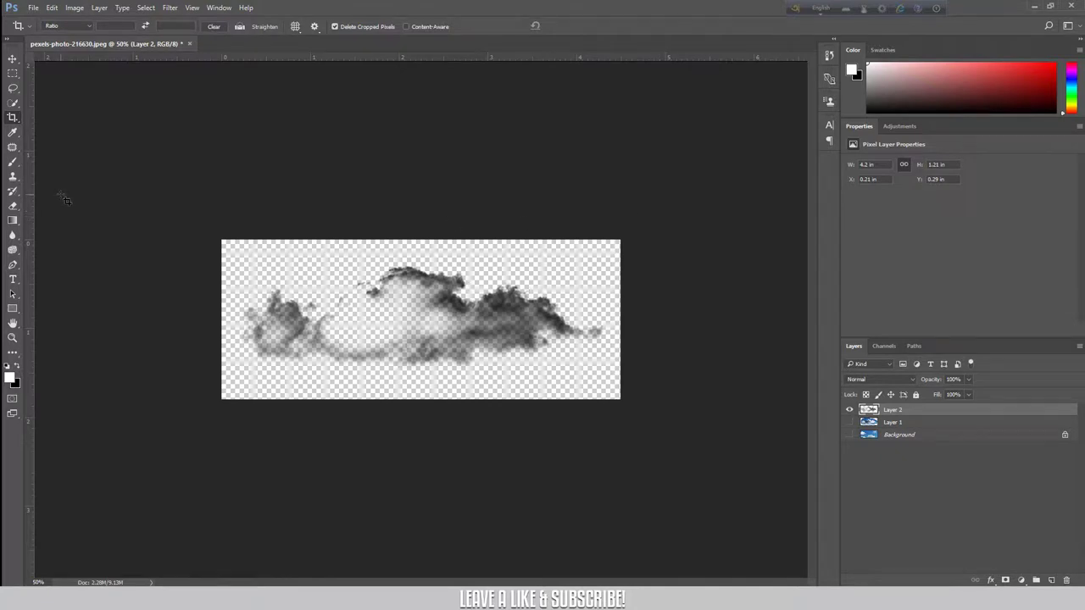
Step: Switch to the Brush tool and load Cloud Brush 01 from the preset picker
key("b")
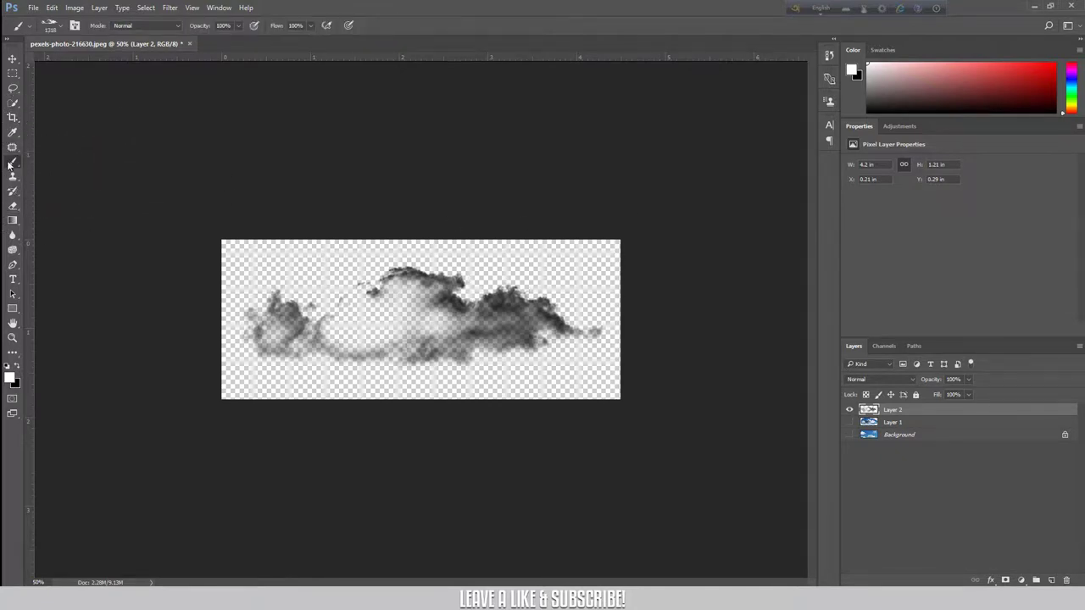
left_click(61, 23)
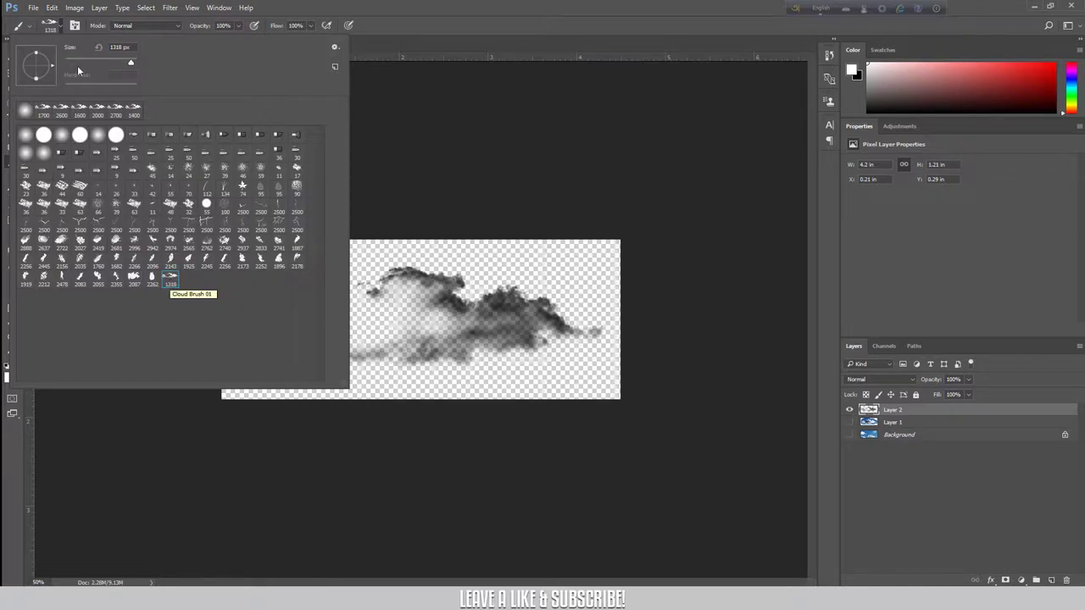
left_click(60, 28)
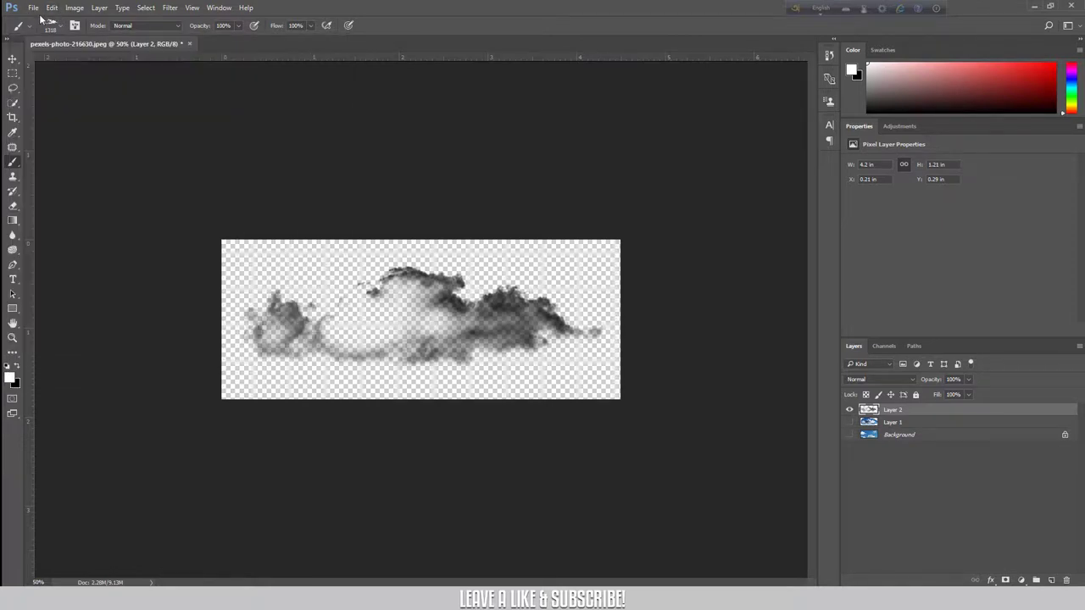
Step: Open the landscape photo pexels-photo-518415
left_click(35, 10)
left_click(43, 31)
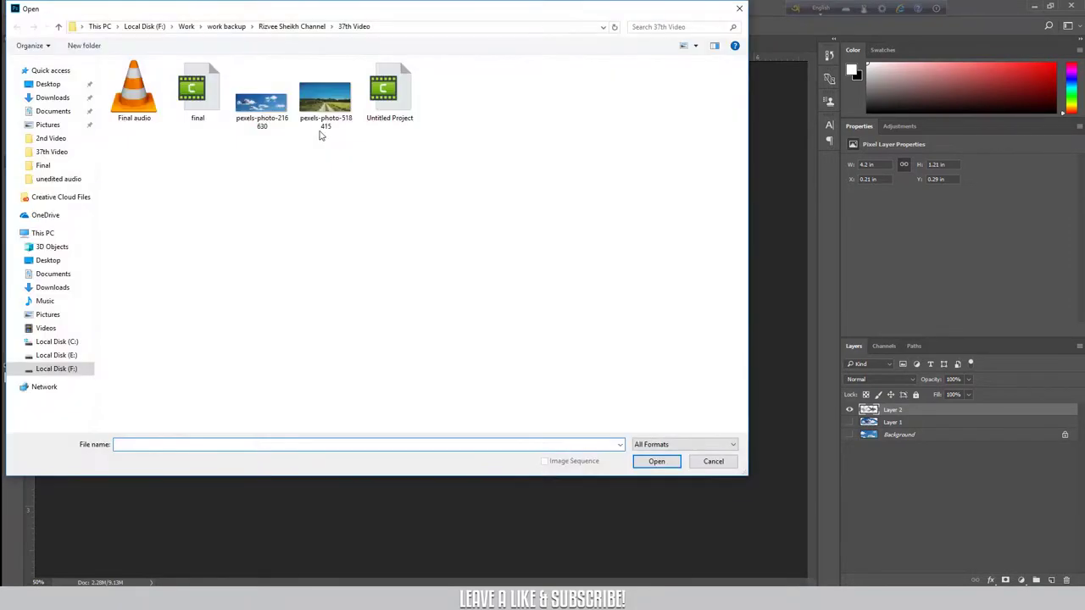
double_click(325, 109)
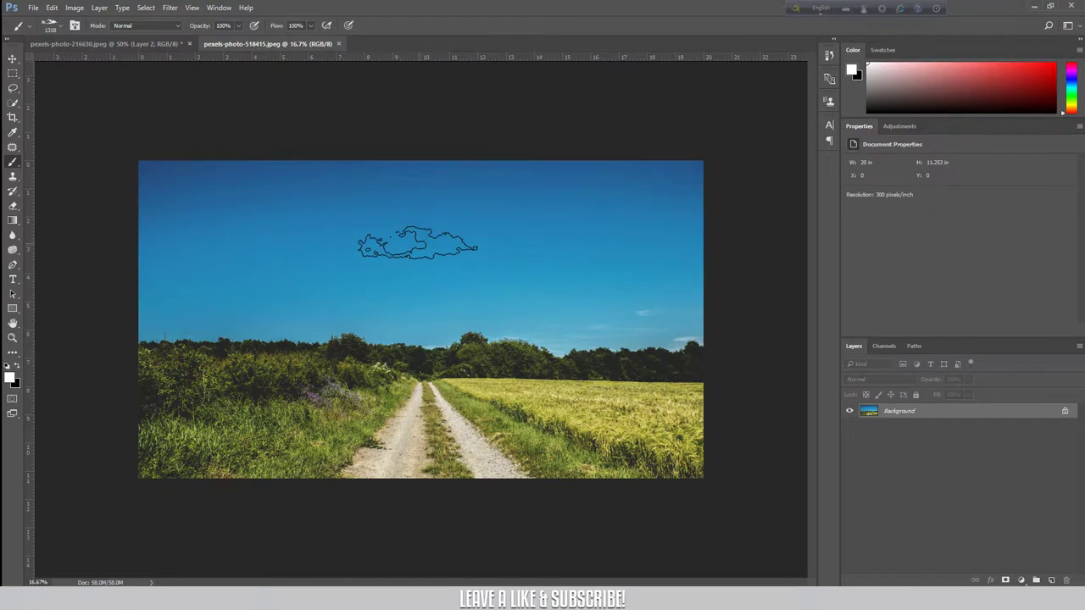
Step: Stamp five clouds of varying brush sizes across the upper-left, right and centre sky
key("bracketright")
key("bracketright")
key("bracketright")
key("bracketright")
key("bracketright")
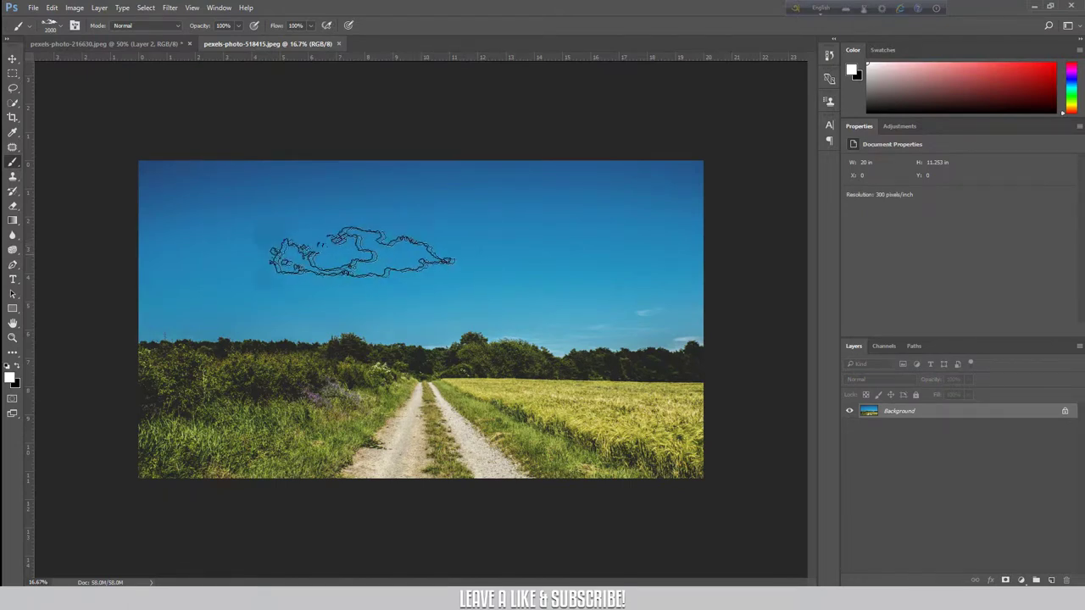
key("bracketright")
key("bracketright")
key("bracketright")
key("bracketright")
key("bracketright")
key("bracketright")
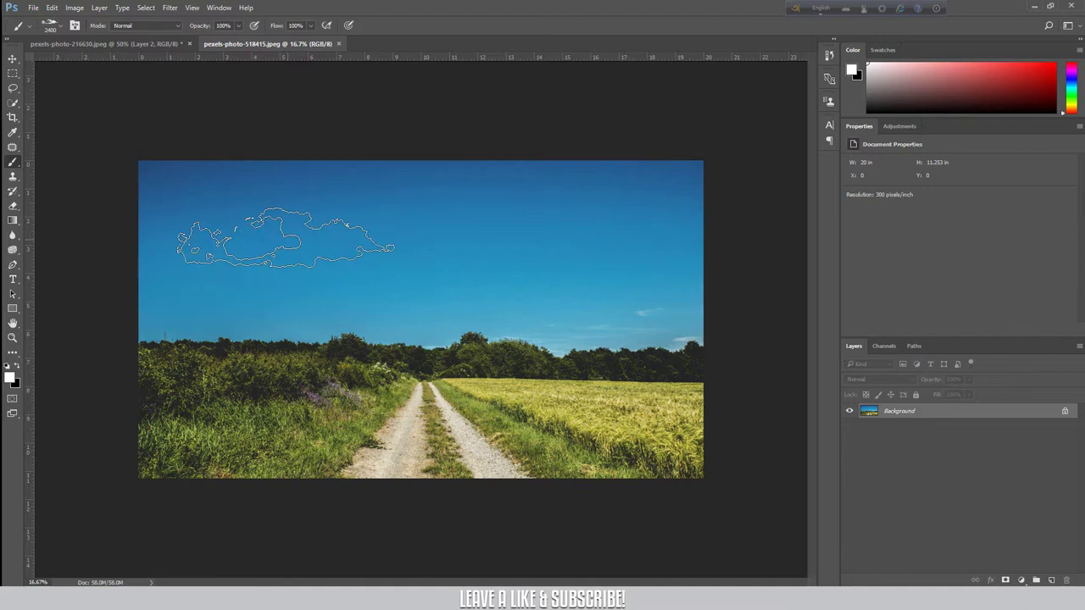
left_click(294, 238)
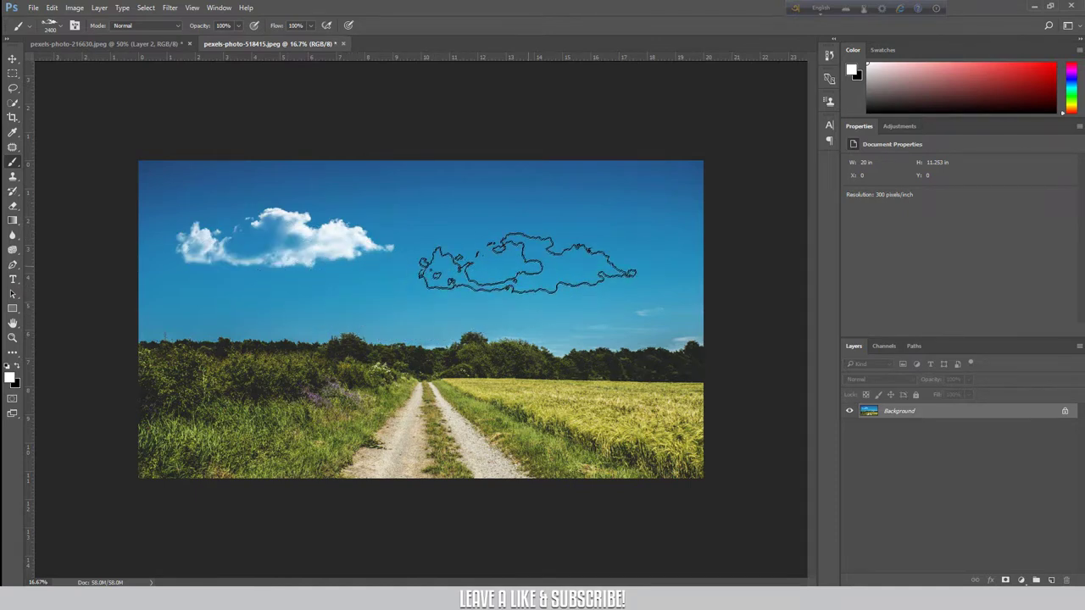
key("bracketleft")
key("bracketleft")
key("bracketleft")
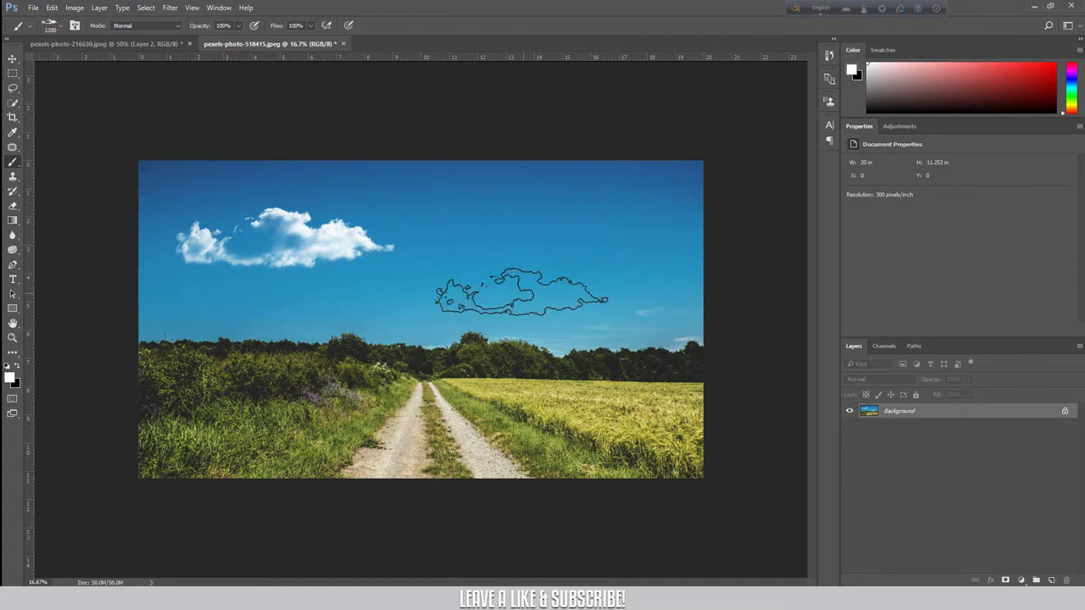
left_click(521, 292)
left_click(542, 243)
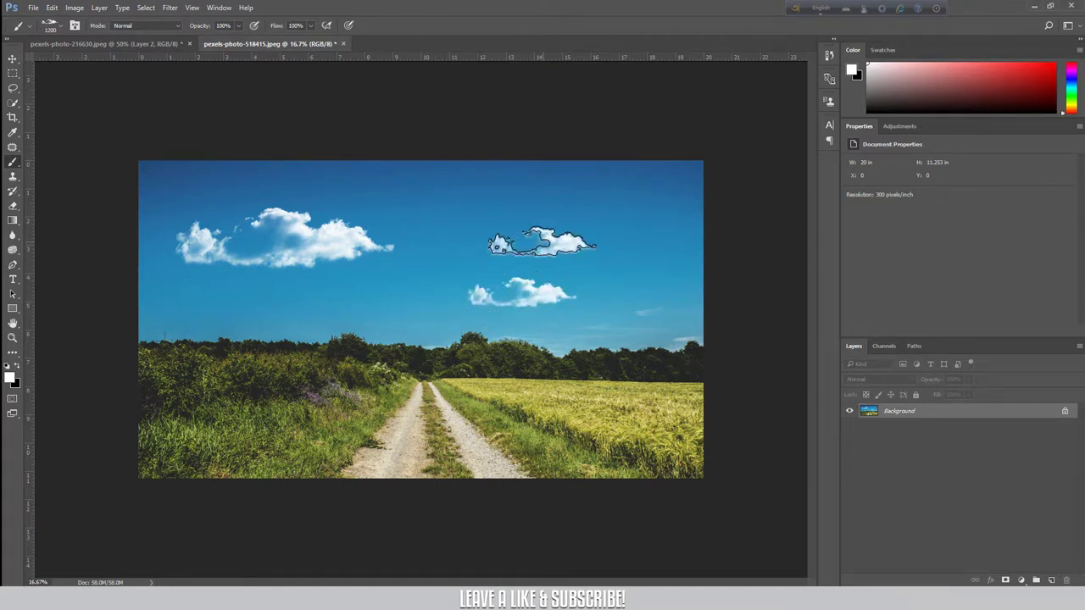
key("bracketright")
key("bracketright")
key("bracketright")
left_click(486, 198)
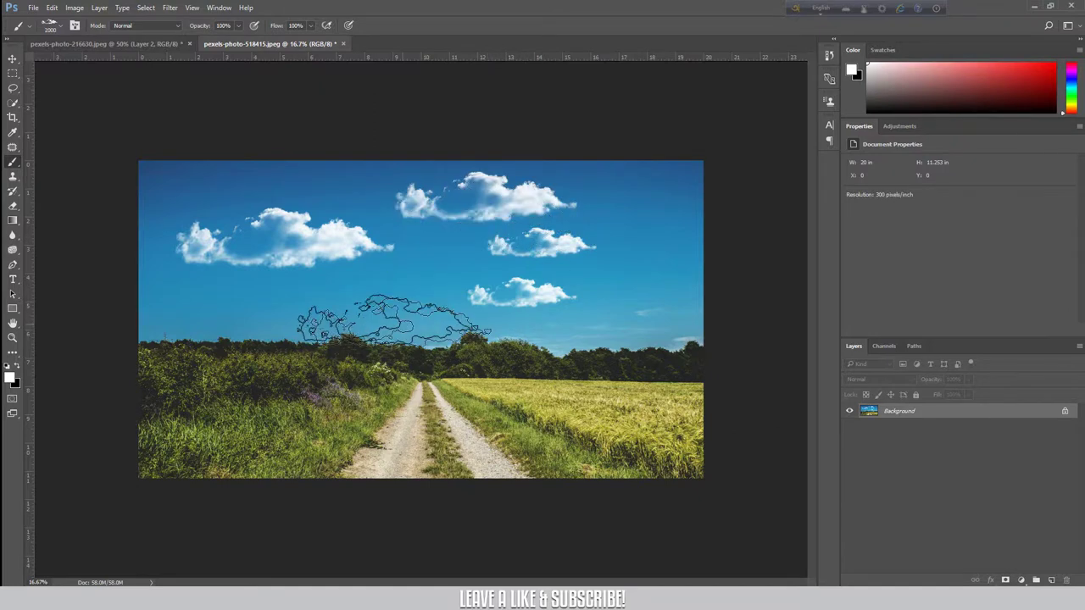
left_click(368, 315)
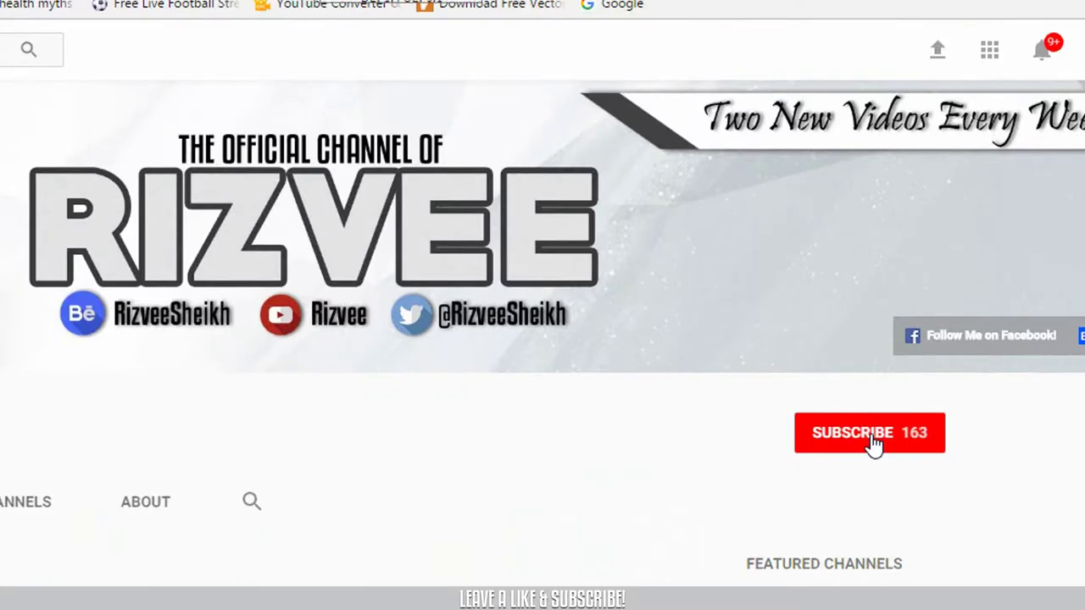
Step: Subscribe to the creator's channel and enable the bell for all new-video notifications
left_click(872, 442)
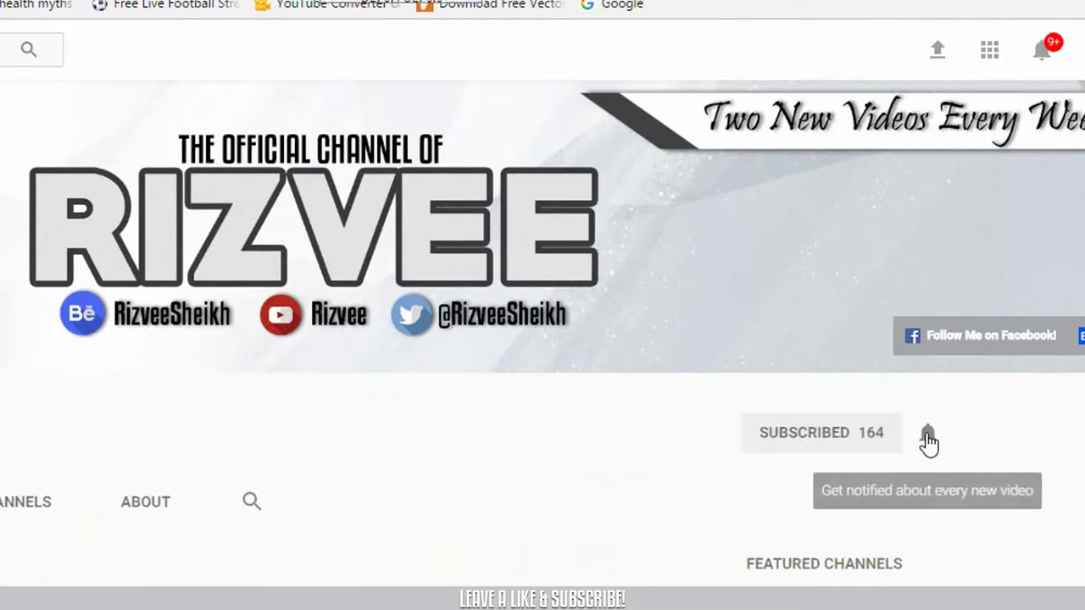
left_click(928, 436)
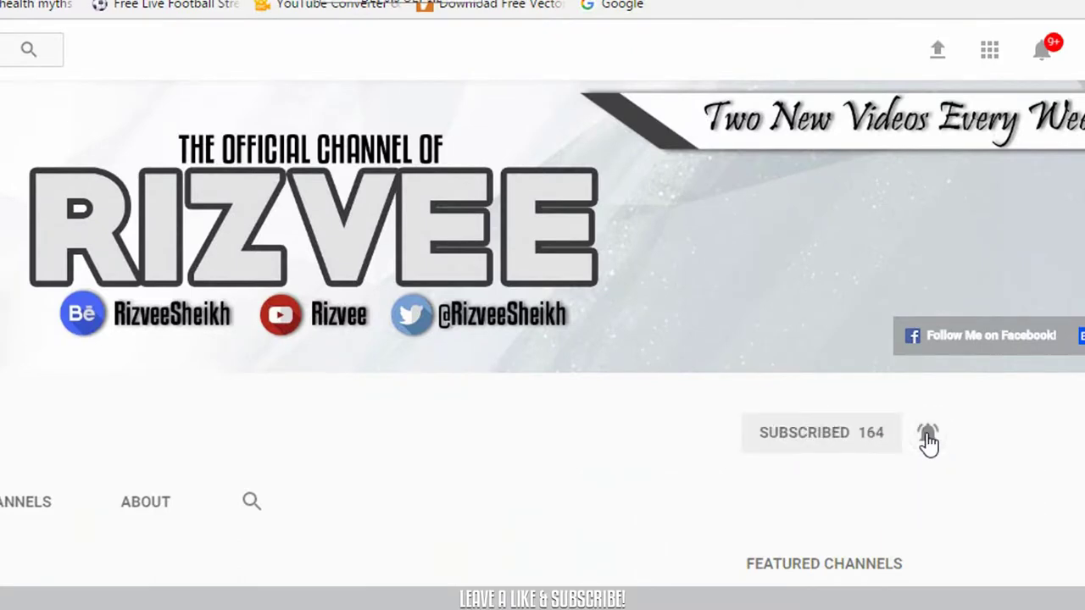